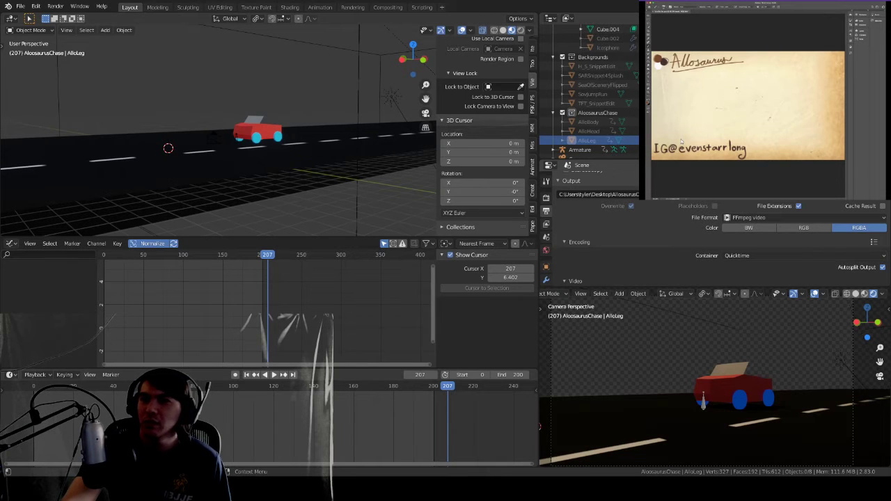
- Handwrite "Hi!" on the Allosaurus sketch canvas and clear it again
{"action": "left_click_drag", "start_coordinate": [737, 79], "coordinate": [742, 93]}
{"action": "left_click_drag", "start_coordinate": [737, 87], "coordinate": [754, 92]}
{"action": "left_click", "coordinate": [749, 84]}
{"action": "left_click", "coordinate": [748, 91]}
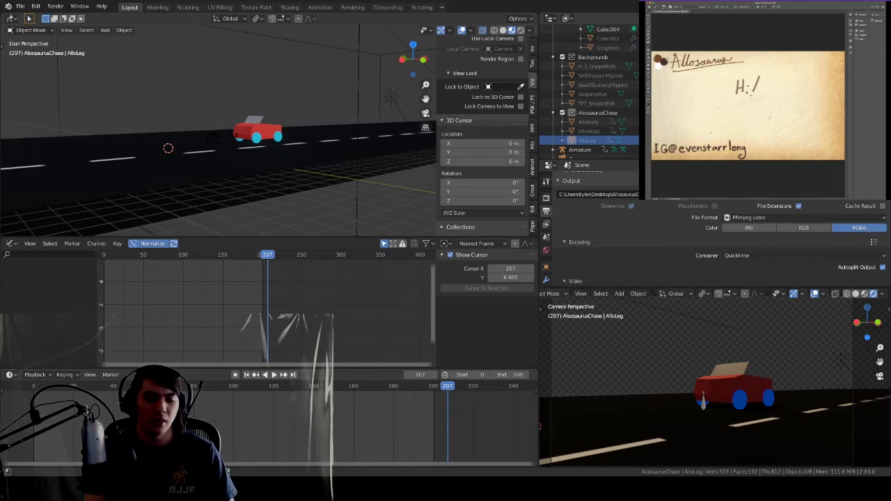
{"action": "left_click", "coordinate": [707, 138]}
{"action": "mouse_move", "coordinate": [707, 138]}
{"action": "left_mouse_down"}
{"action": "mouse_move", "coordinate": [742, 74]}
{"action": "mouse_move", "coordinate": [770, 89]}
{"action": "left_mouse_up"}
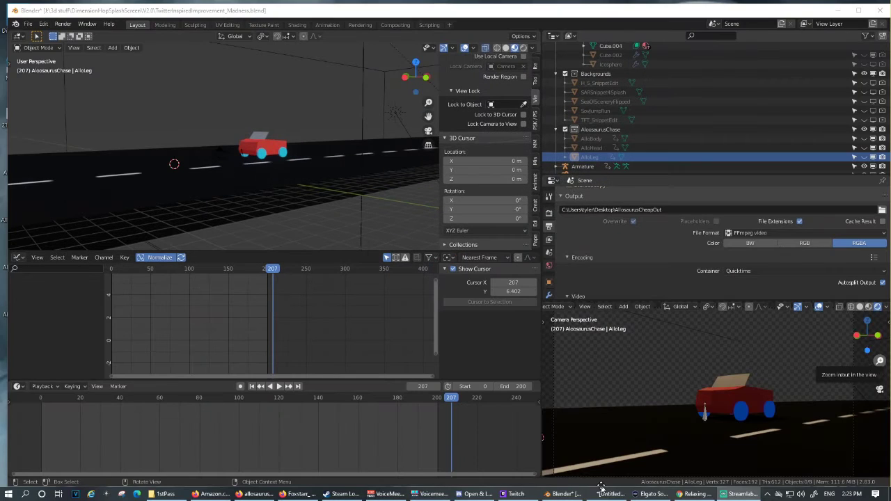
- Switch to GIMP, hide Layer #1 and show the full allosaurus image layer
{"action": "left_click", "coordinate": [605, 493]}
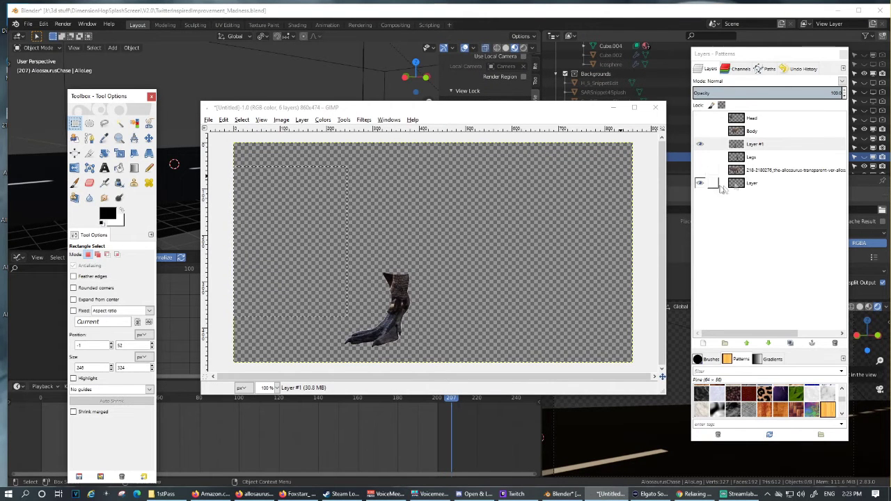
{"action": "left_click", "coordinate": [702, 144]}
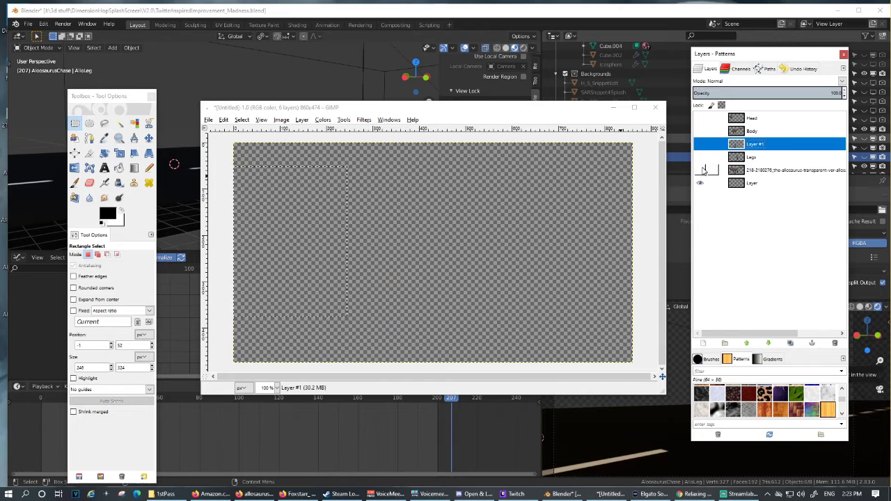
{"action": "left_click", "coordinate": [701, 171]}
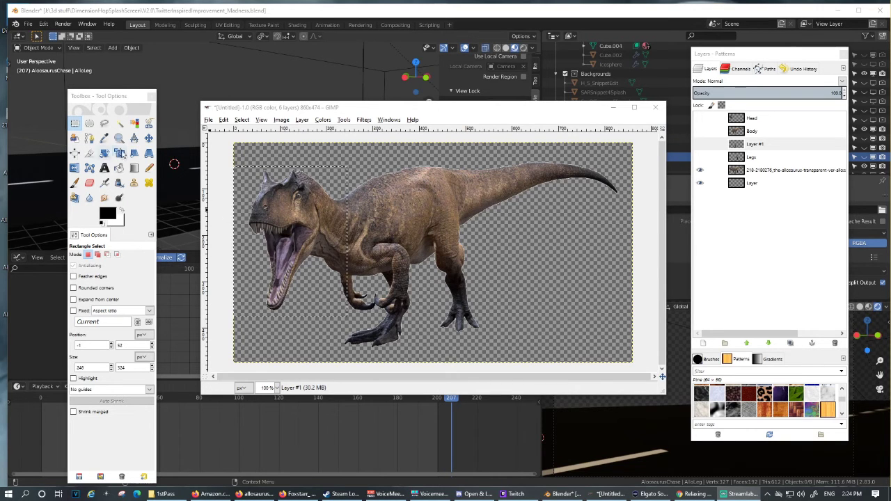
- Try the Rotate tool on the selected area of Layer #1
{"action": "left_click", "coordinate": [105, 152]}
{"action": "left_click", "coordinate": [393, 217]}
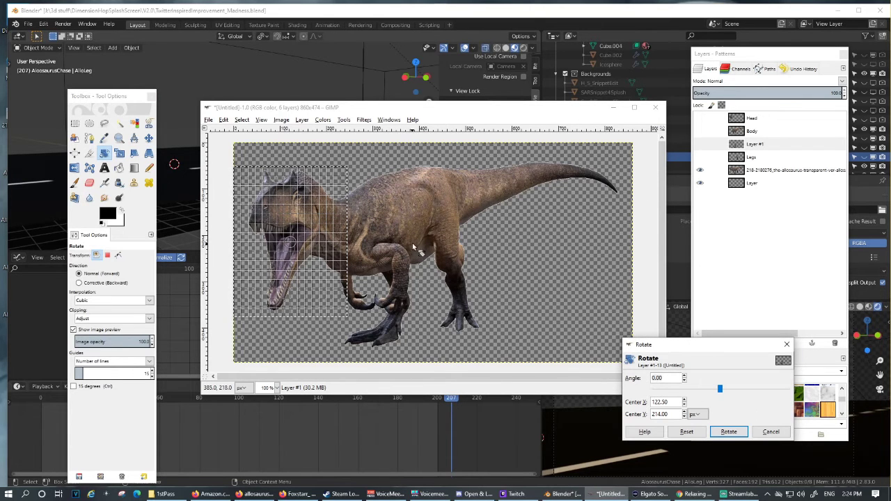
- Hide the full allosaurus image layer and show the Body, Head and Layer #1 layers of the cut-up dinosaur
{"action": "left_click", "coordinate": [700, 171]}
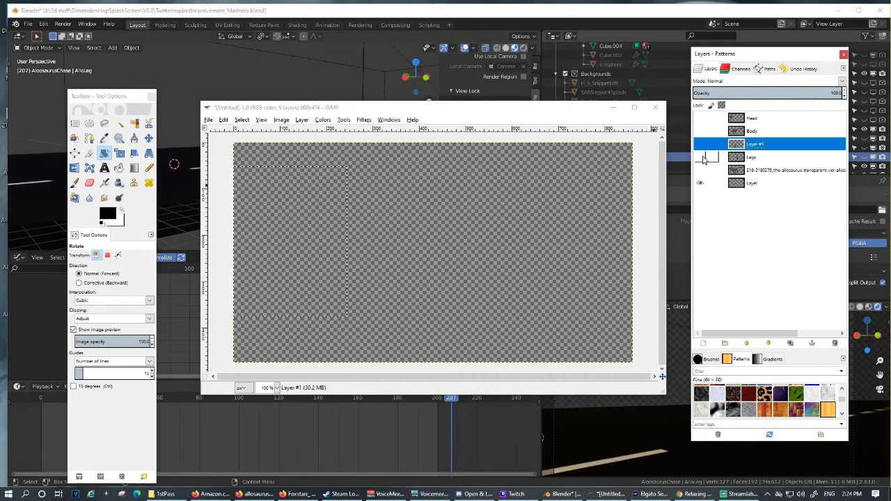
{"action": "left_click", "coordinate": [701, 132]}
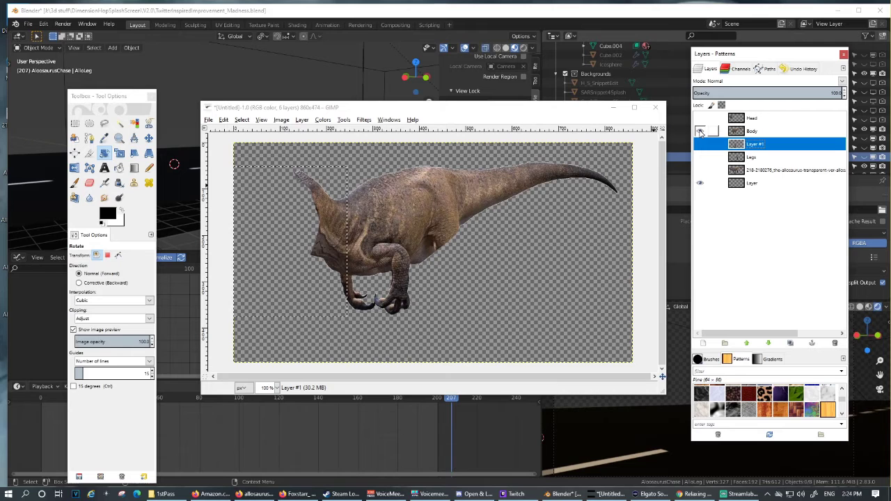
{"action": "left_click", "coordinate": [700, 119]}
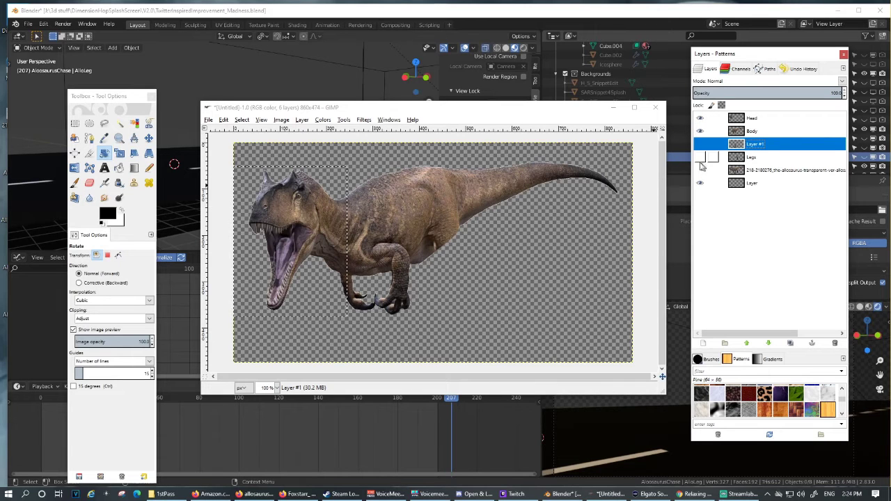
{"action": "left_click", "coordinate": [700, 157]}
{"action": "left_click", "coordinate": [700, 158]}
{"action": "left_click", "coordinate": [701, 145]}
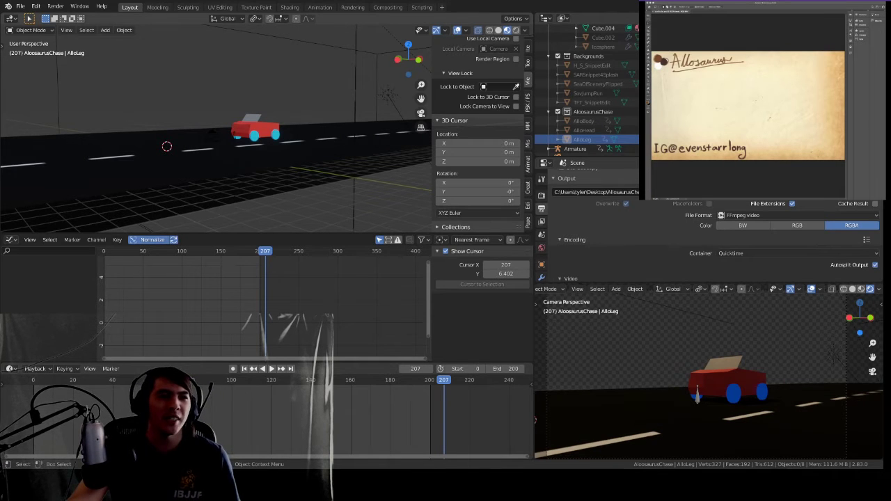
{"action": "scroll", "coordinate": [244, 132], "scroll_direction": "up", "scroll_amount": 4}
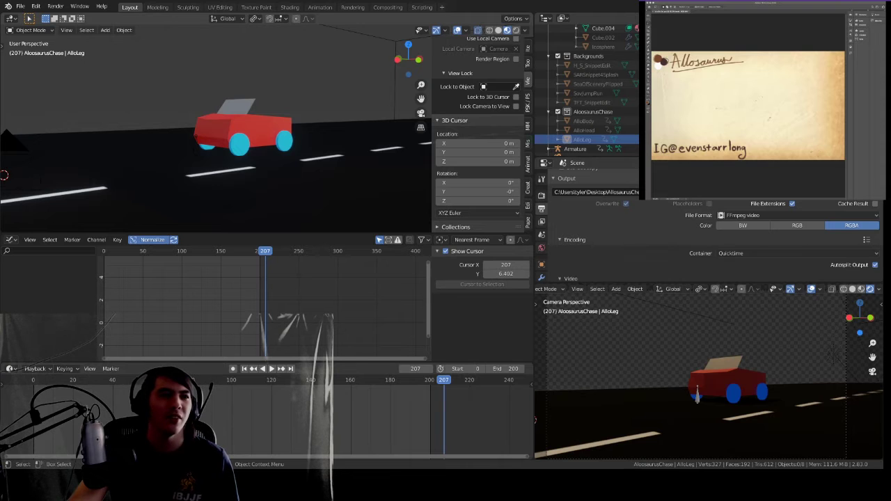
{"action": "scroll", "coordinate": [65, 164], "scroll_direction": "down", "scroll_amount": 1}
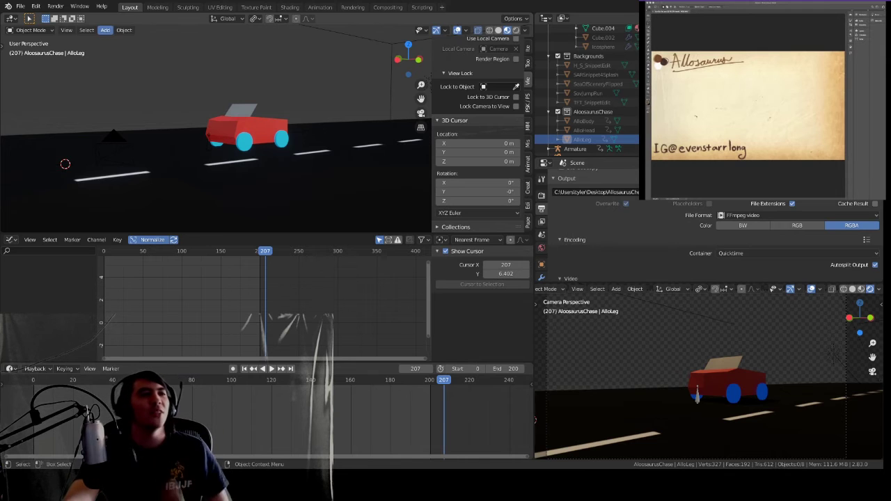
{"action": "left_click", "coordinate": [105, 29]}
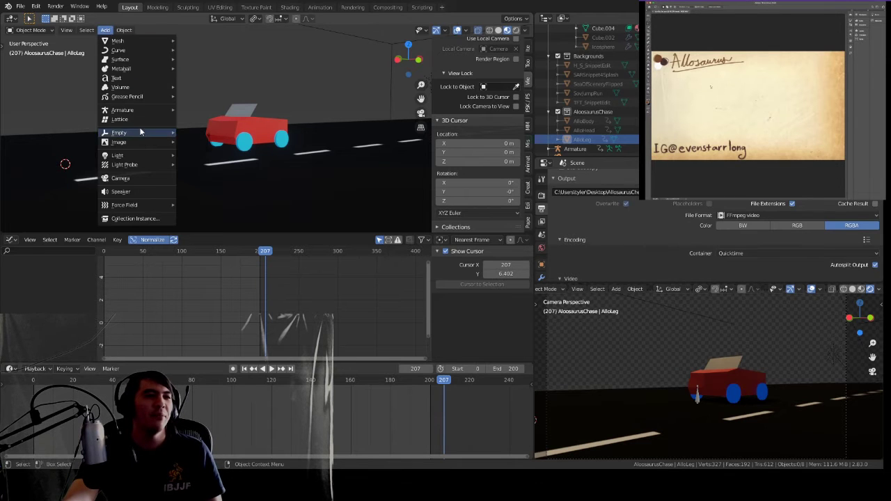
{"action": "mouse_move", "coordinate": [144, 142]}
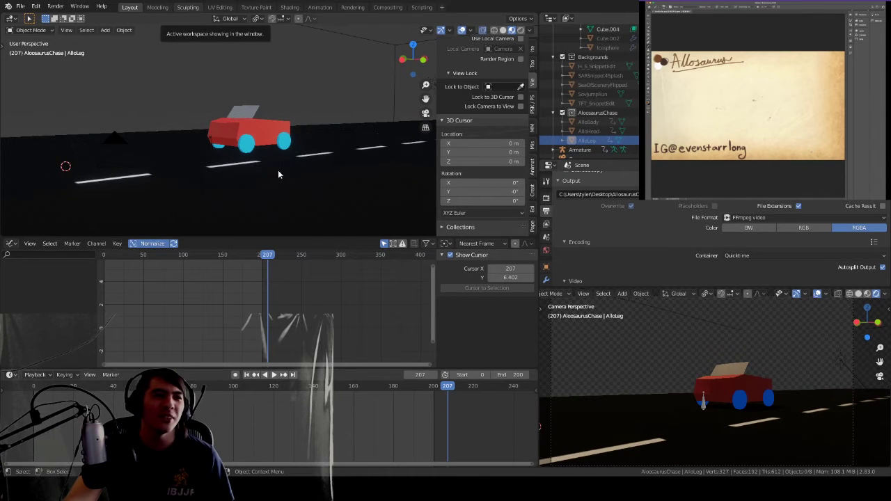
{"action": "left_click", "coordinate": [105, 30]}
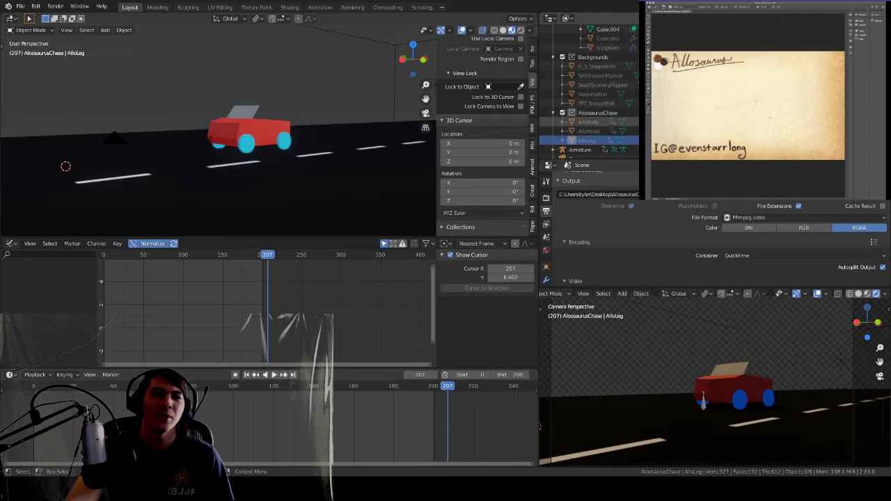
- Unhide the AlloHead object in the Blender scene
{"action": "left_click", "coordinate": [622, 131]}
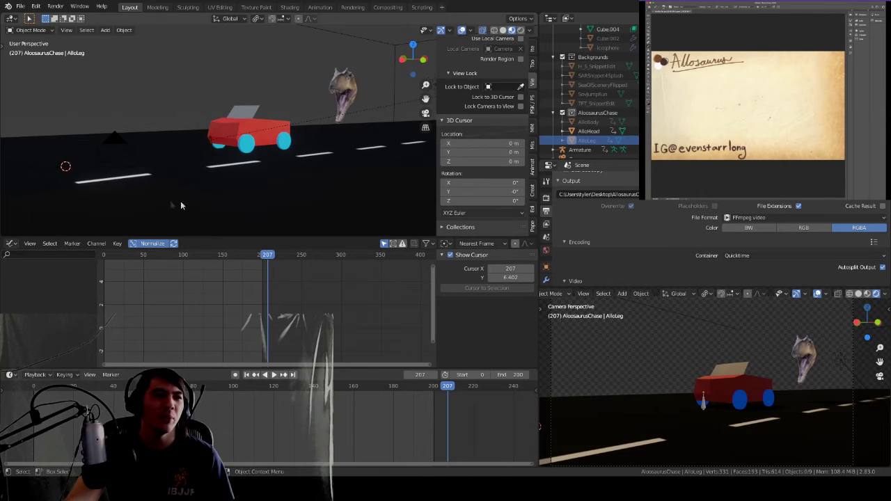
- Import the SeaofSenerey picture into the scene as an image plane
{"action": "left_click", "coordinate": [105, 31]}
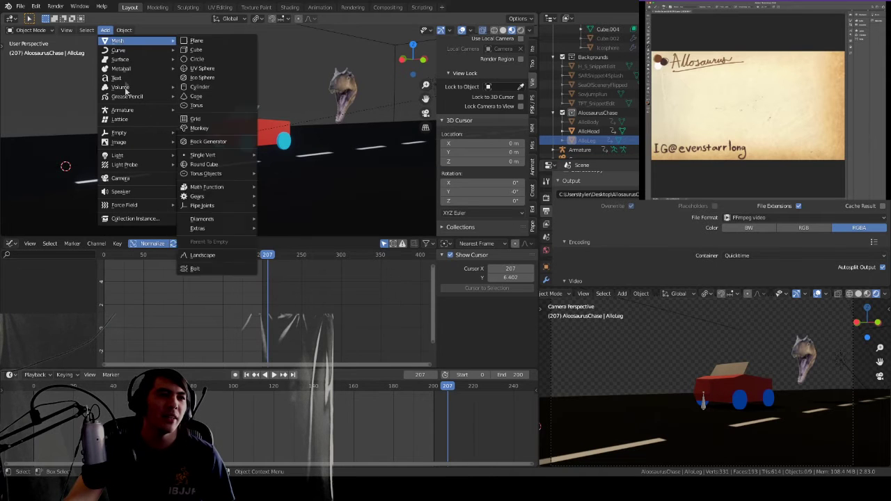
{"action": "mouse_move", "coordinate": [132, 142]}
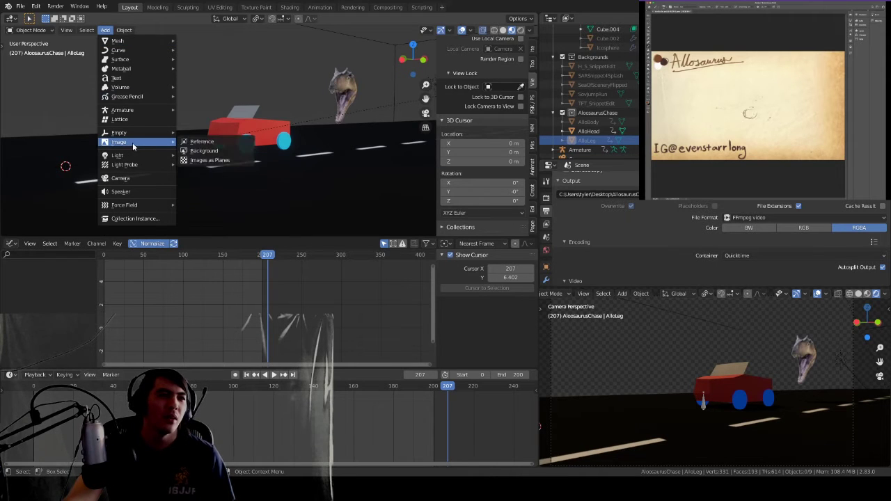
{"action": "left_click", "coordinate": [201, 161]}
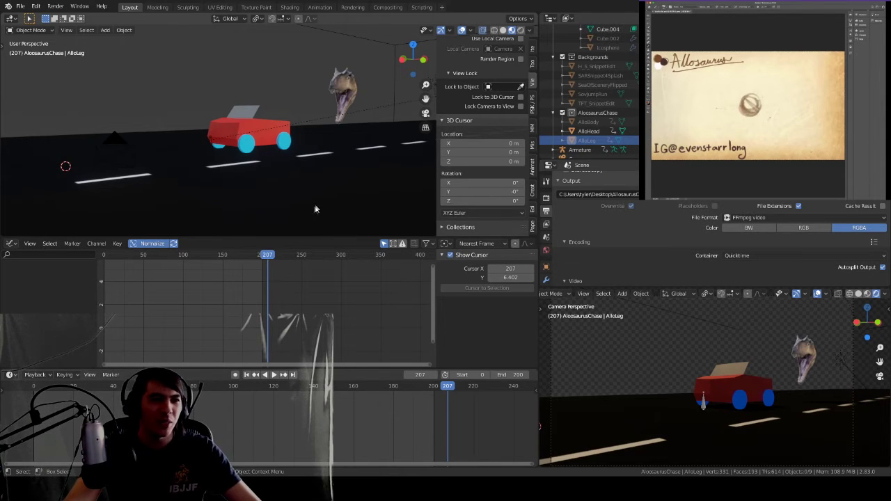
{"action": "key", "text": "shift+r"}
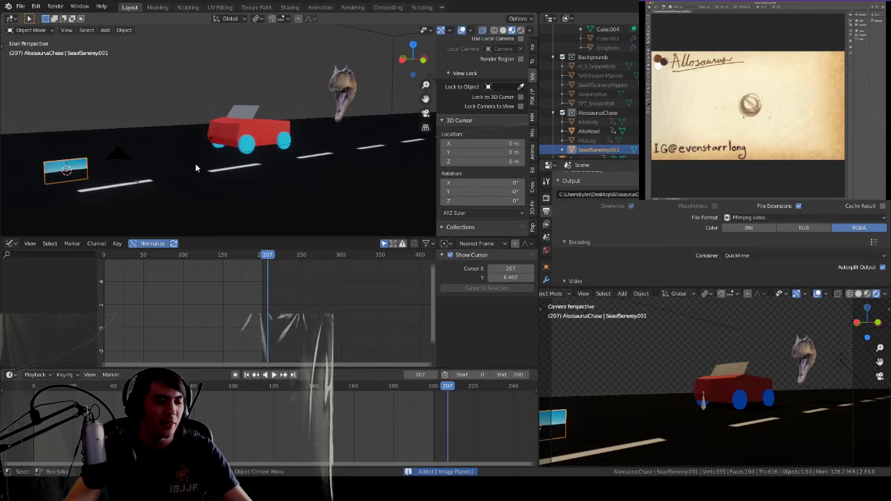
- Parent the sea image plane to the camera using the Object option
{"action": "left_click", "coordinate": [125, 174]}
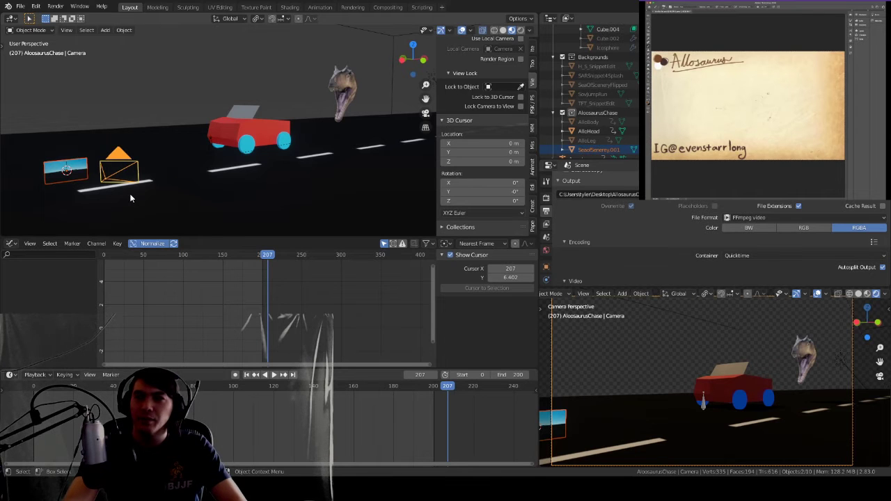
{"action": "key", "text": "ctrl+p"}
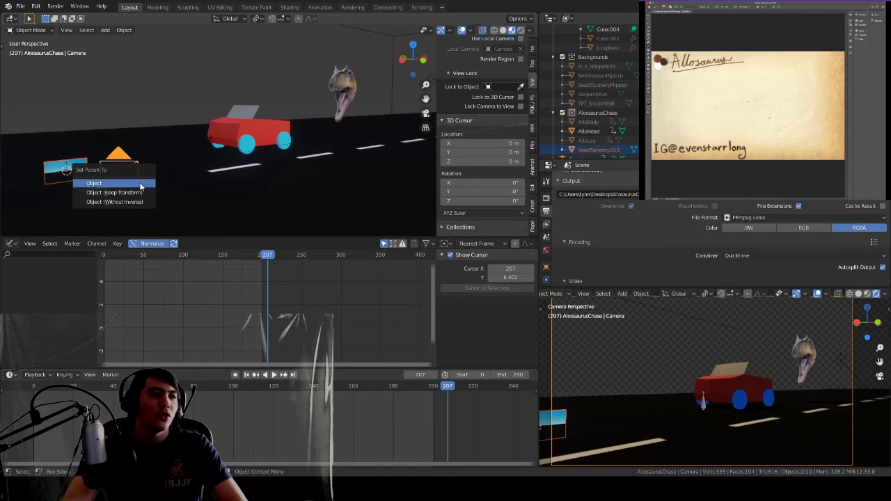
{"action": "left_click", "coordinate": [140, 184]}
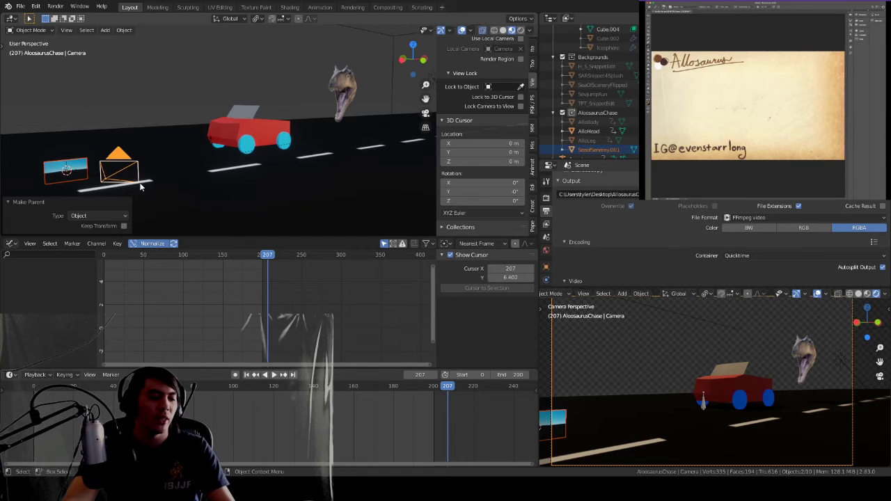
- Copy the camera's location and rotation onto the sea image plane
{"action": "key", "text": "ctrl+c"}
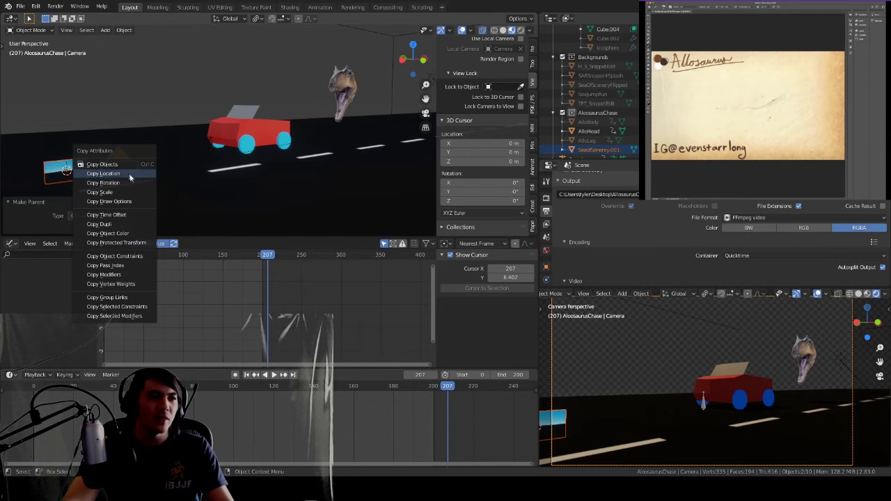
{"action": "left_click", "coordinate": [126, 173]}
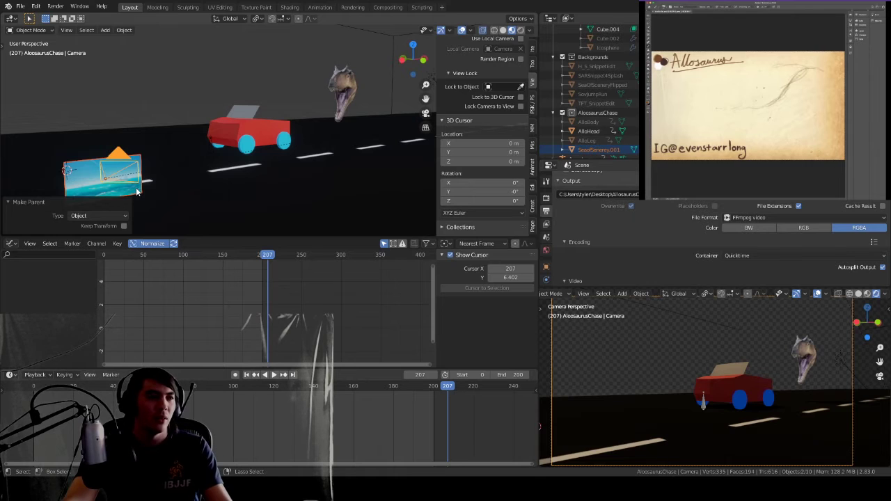
{"action": "key", "text": "ctrl+c"}
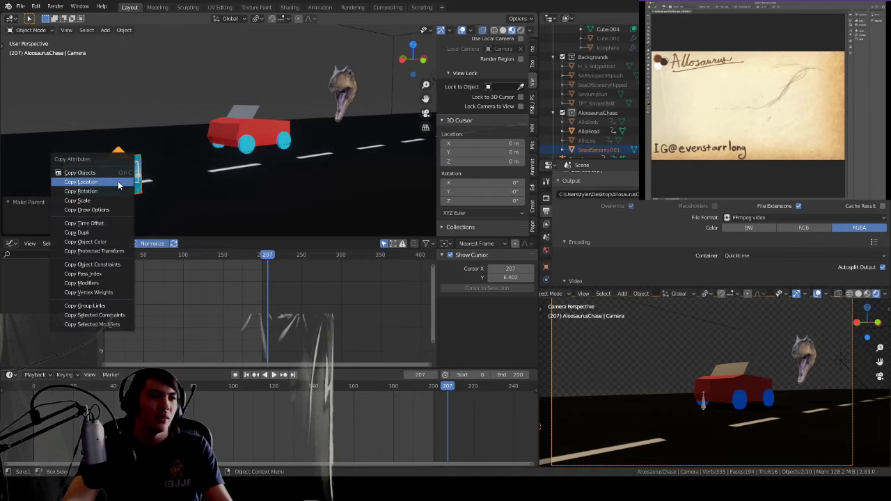
{"action": "left_click", "coordinate": [116, 192]}
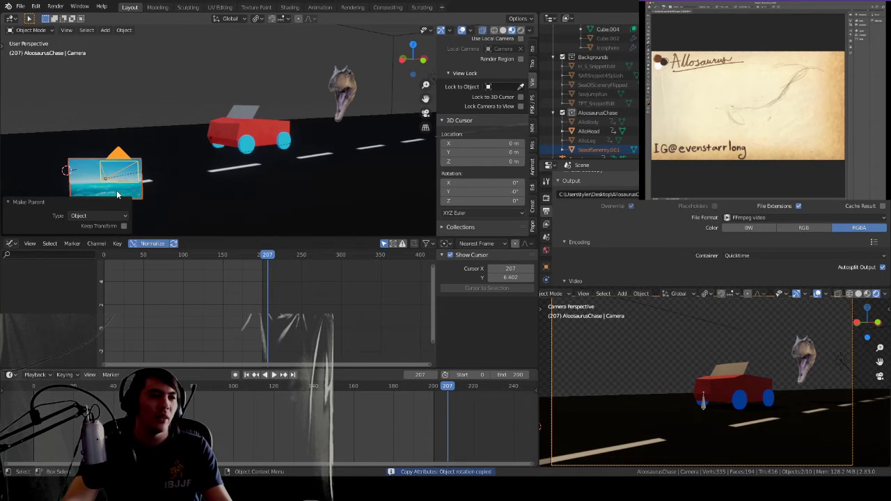
- Move the sea image plane's geometry about -1.34 m along its local Z axis in Edit Mode so it fills the camera view
{"action": "mouse_move", "coordinate": [185, 170]}
{"action": "middle_mouse_down"}
{"action": "mouse_move", "coordinate": [148, 172]}
{"action": "mouse_move", "coordinate": [175, 163]}
{"action": "middle_mouse_up"}
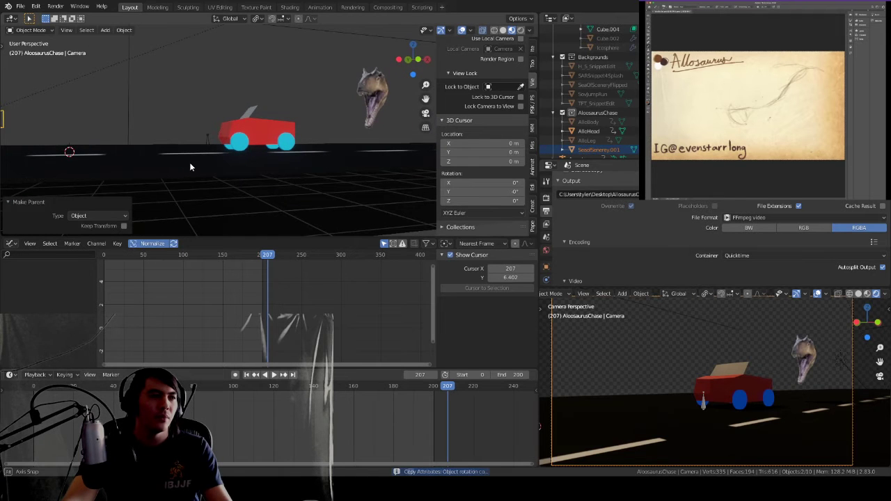
{"action": "middle_click_drag", "start_coordinate": [178, 149], "coordinate": [223, 155]}
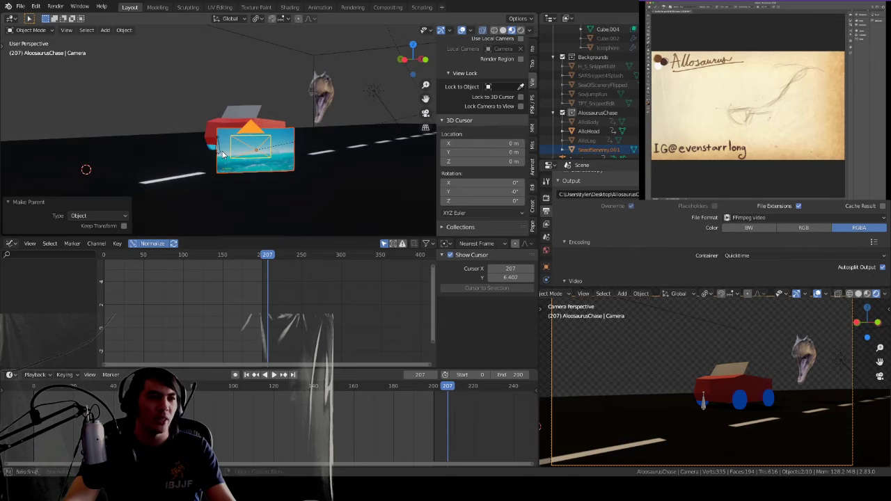
{"action": "left_click", "coordinate": [275, 171]}
{"action": "key", "text": "Tab"}
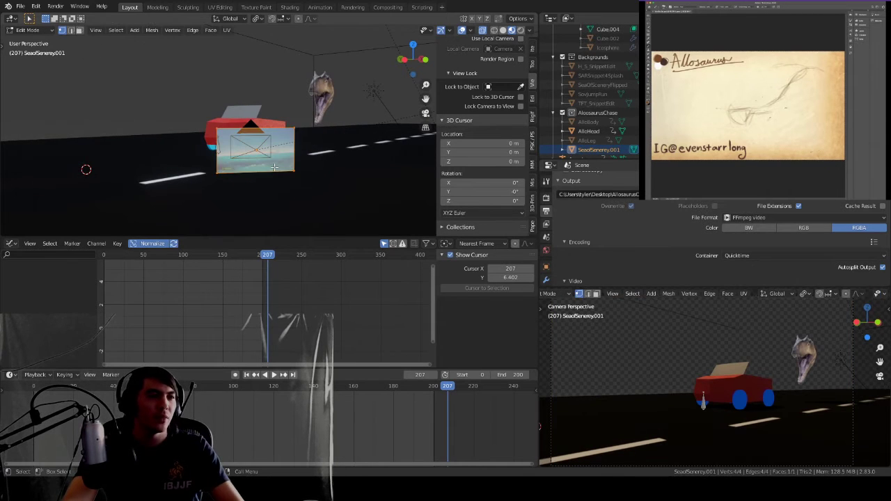
{"action": "key", "text": "g"}
{"action": "key", "text": "z"}
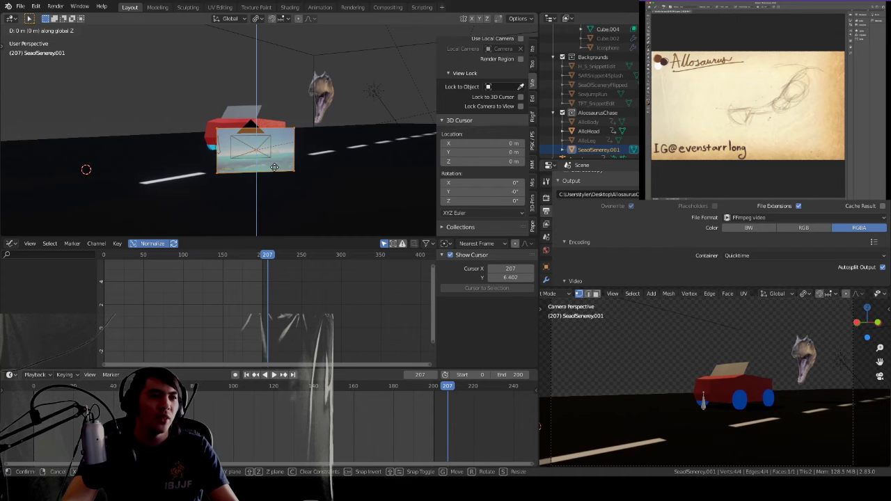
{"action": "key", "text": "z"}
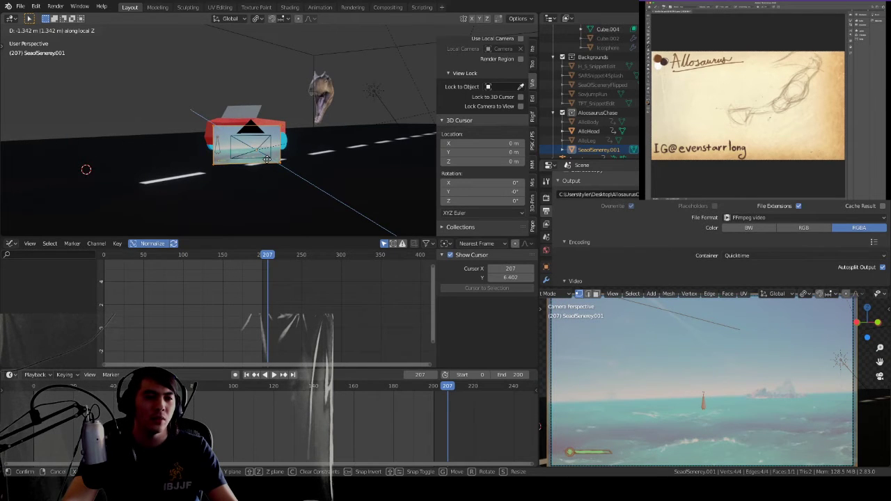
{"action": "left_click", "coordinate": [267, 159]}
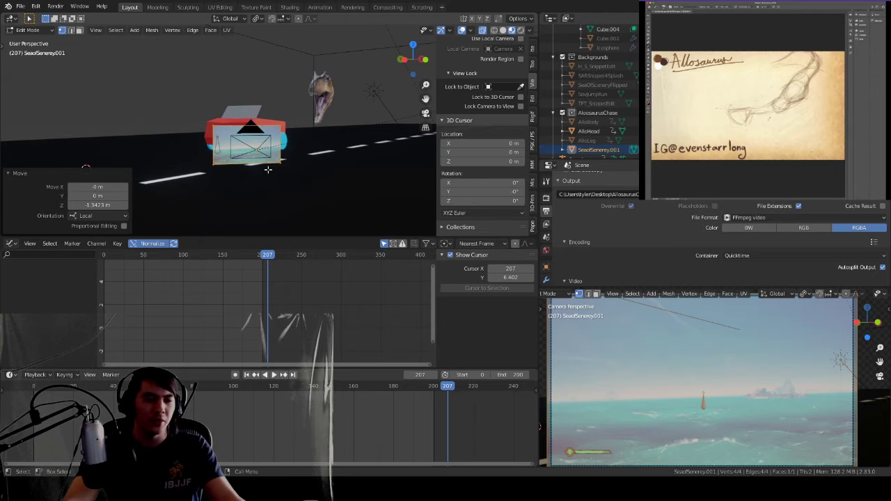
{"action": "key", "text": "Tab"}
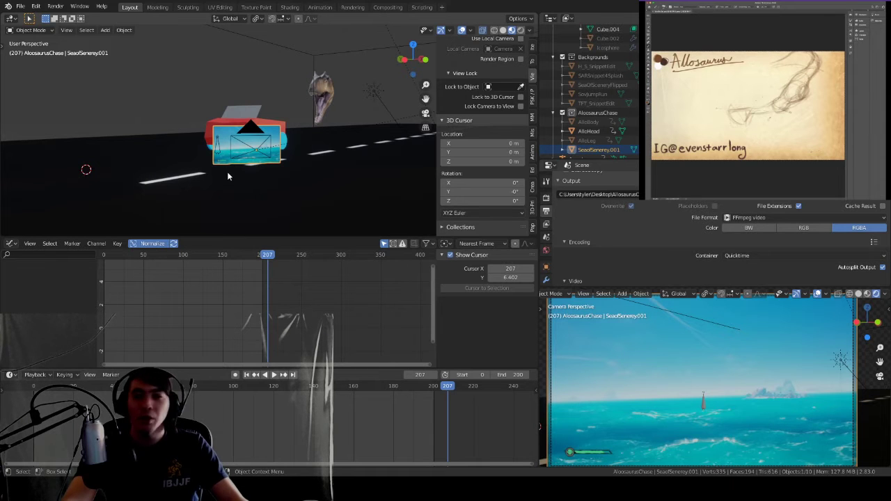
{"action": "middle_click_drag", "start_coordinate": [257, 163], "coordinate": [227, 163]}
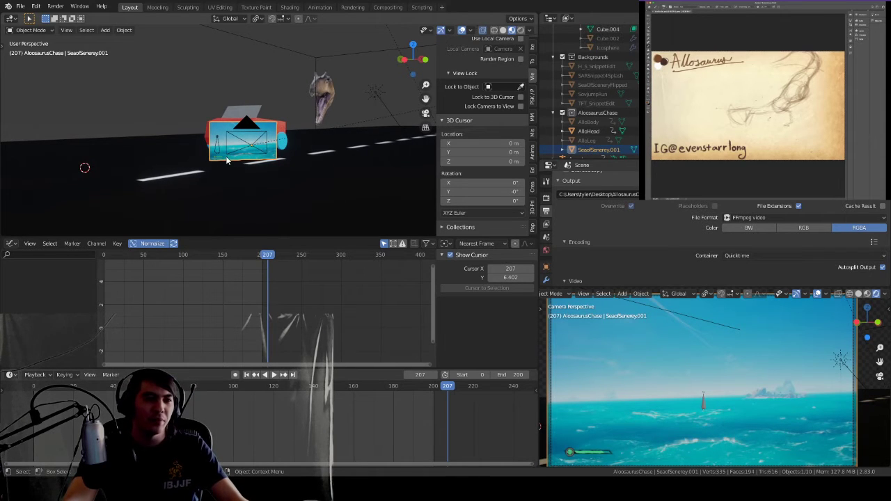
- Scale the sea image plane up by a factor of about 74.4 so it sits behind the car as the background
{"action": "middle_click_drag", "start_coordinate": [227, 162], "coordinate": [194, 166]}
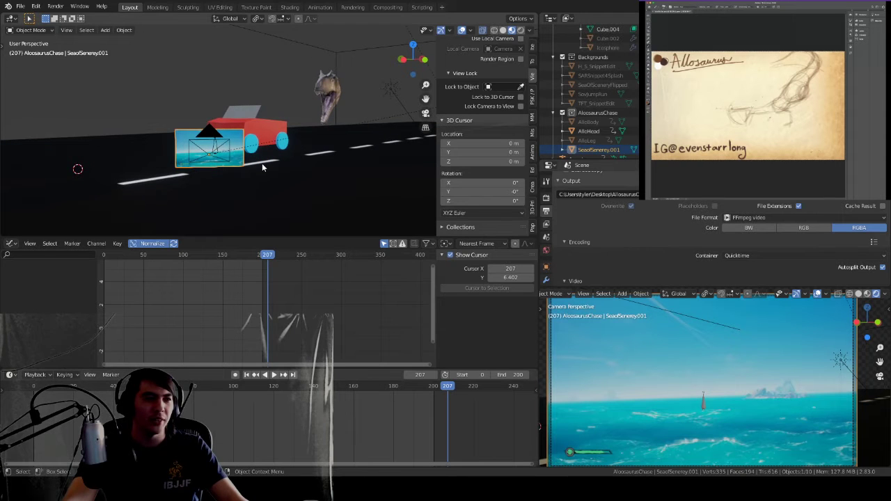
{"action": "key", "text": "s"}
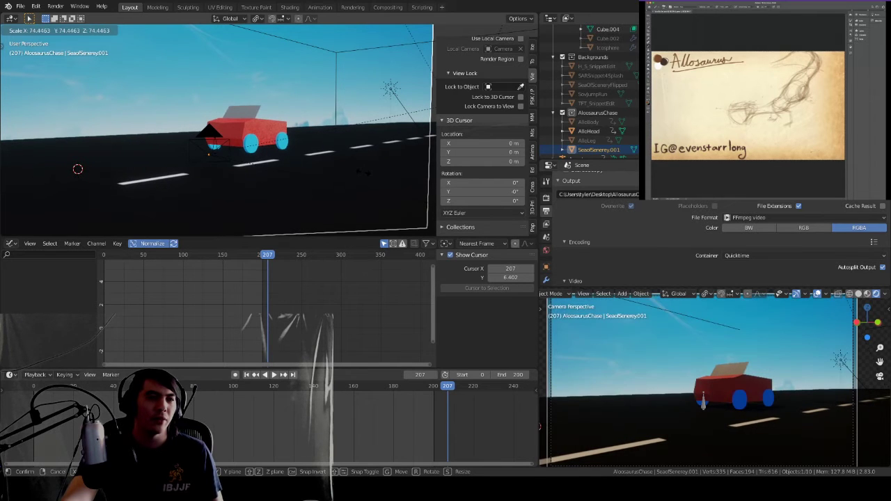
{"action": "left_click", "coordinate": [362, 177]}
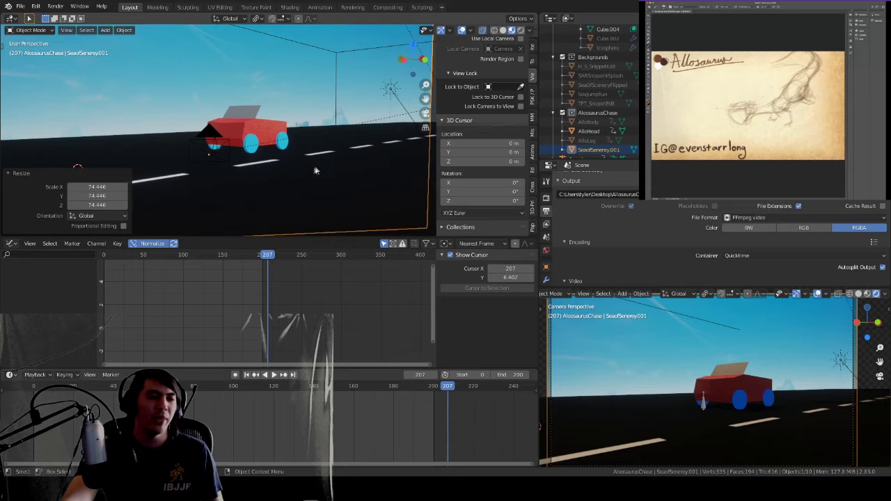
{"action": "middle_click_drag", "start_coordinate": [311, 170], "coordinate": [264, 113]}
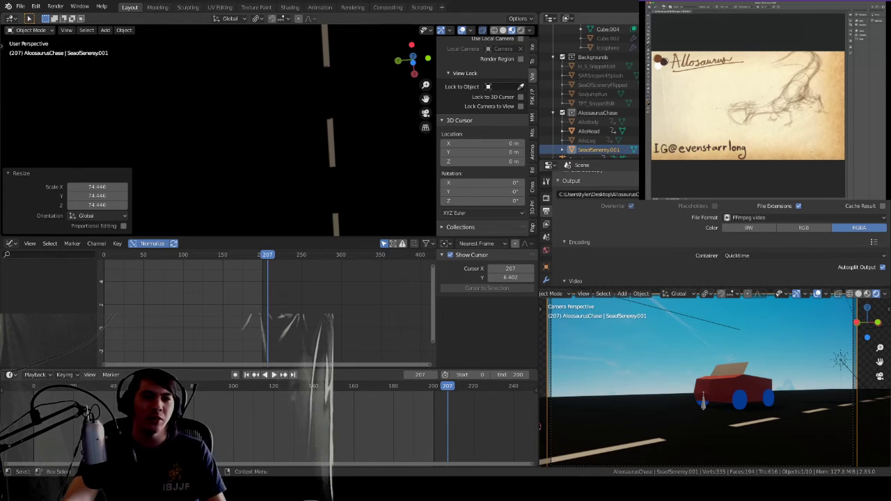
- Delete the SeaofSenerey.001 image plane and unhide the AlloBody and AlloLeg cut-outs
{"action": "right_click", "coordinate": [601, 153]}
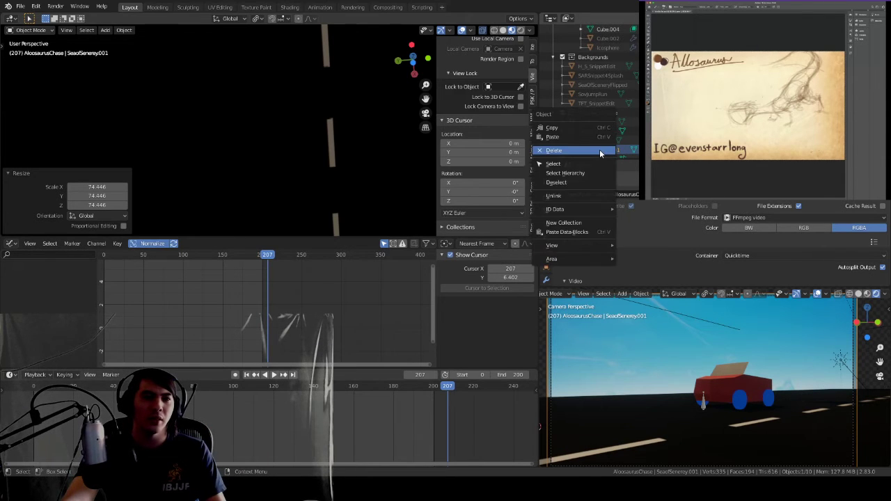
{"action": "left_click", "coordinate": [600, 150]}
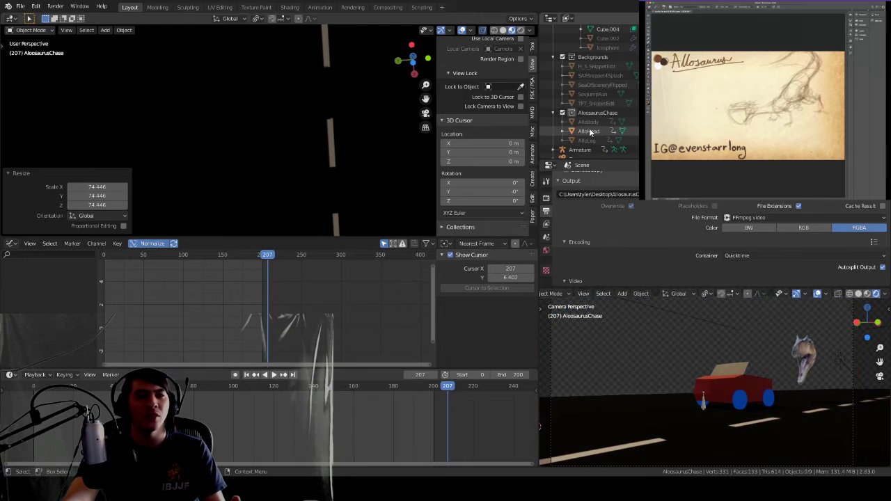
{"action": "left_click", "coordinate": [592, 133]}
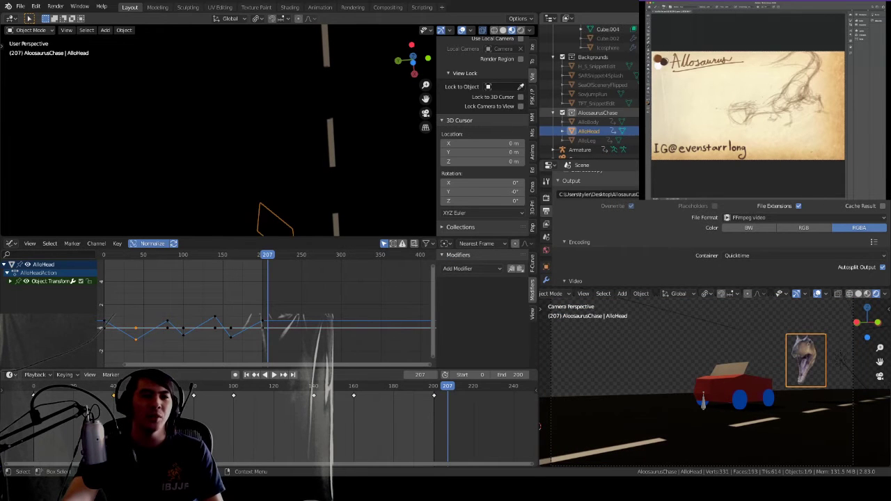
{"action": "left_click", "coordinate": [634, 121]}
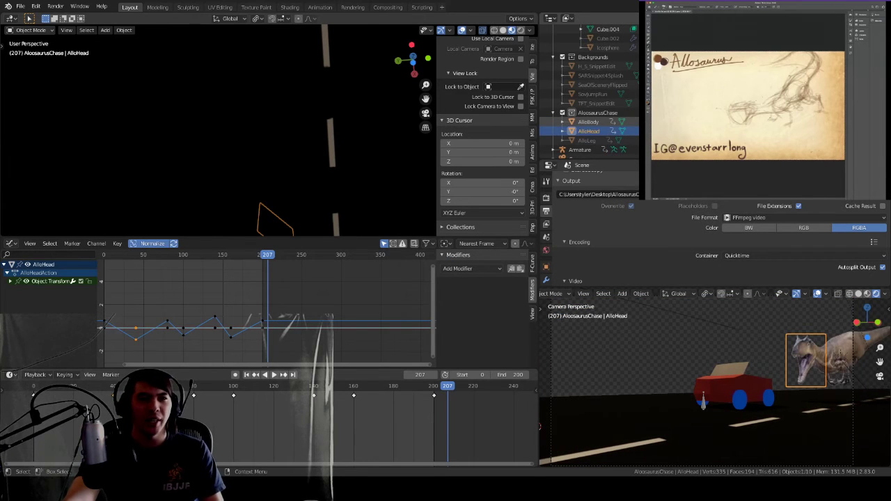
{"action": "left_click", "coordinate": [634, 140]}
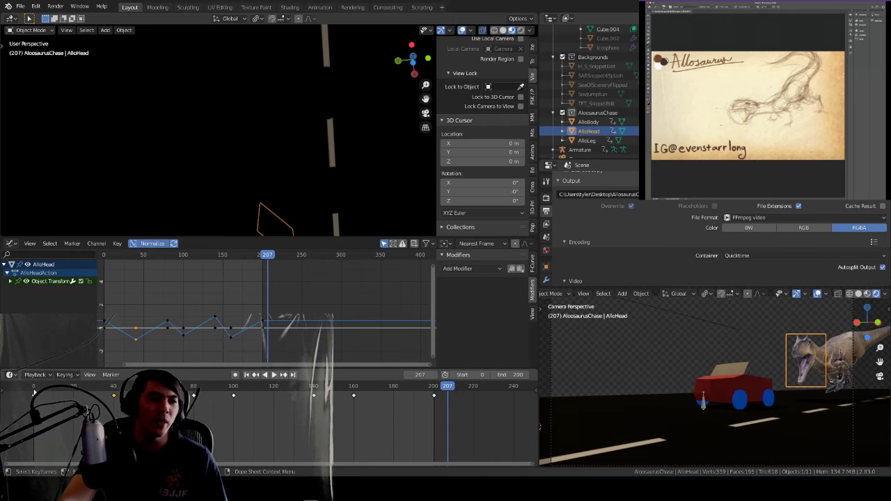
- Select the AlloBody cut-out and review its keyframed motion by playing from frame 0 and stopping at frame 75
{"action": "left_click", "coordinate": [34, 388]}
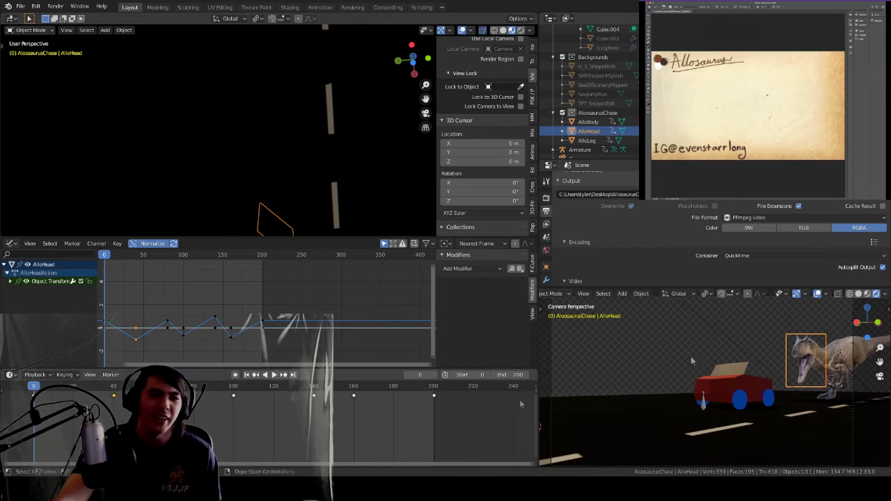
{"action": "left_click", "coordinate": [844, 354]}
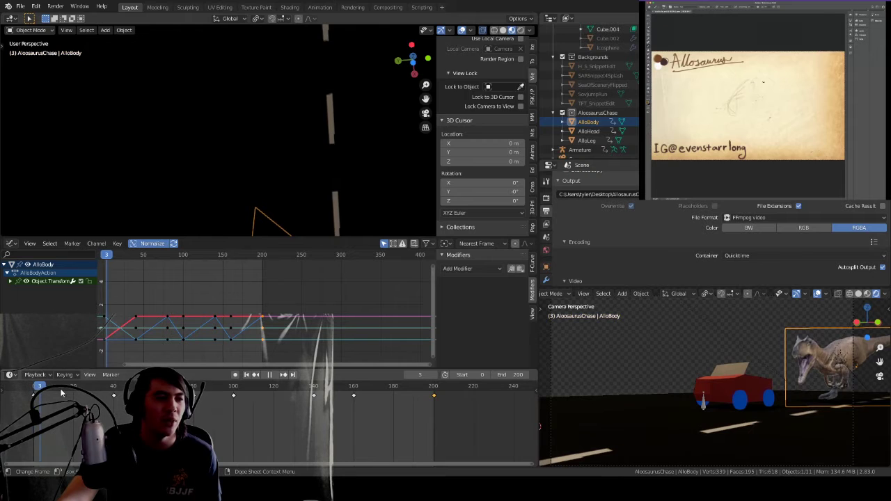
{"action": "key", "text": "space"}
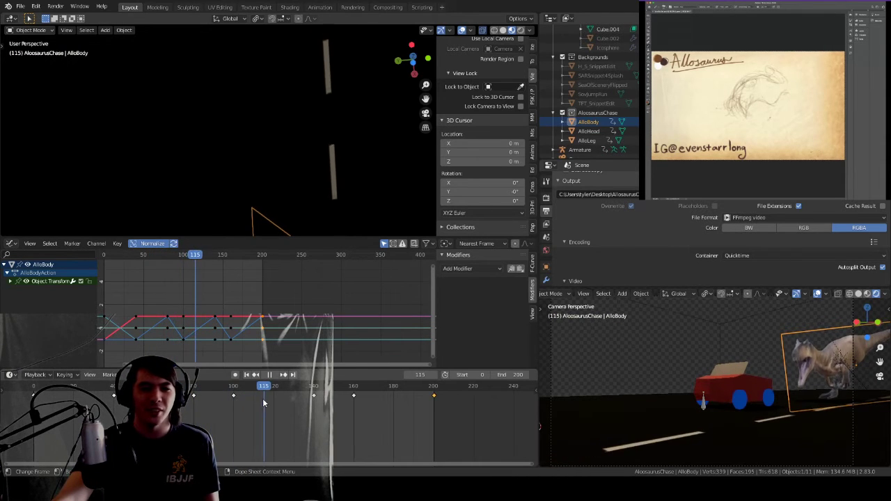
{"action": "left_click", "coordinate": [183, 401]}
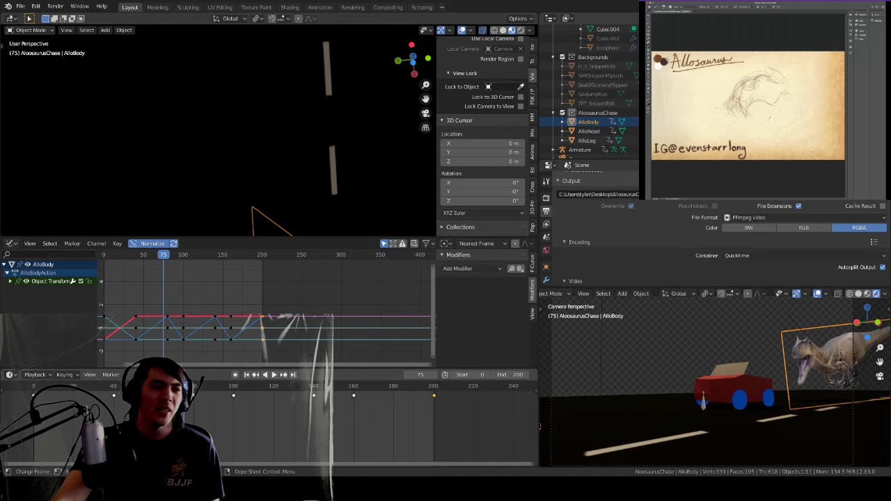
{"action": "key", "text": "space"}
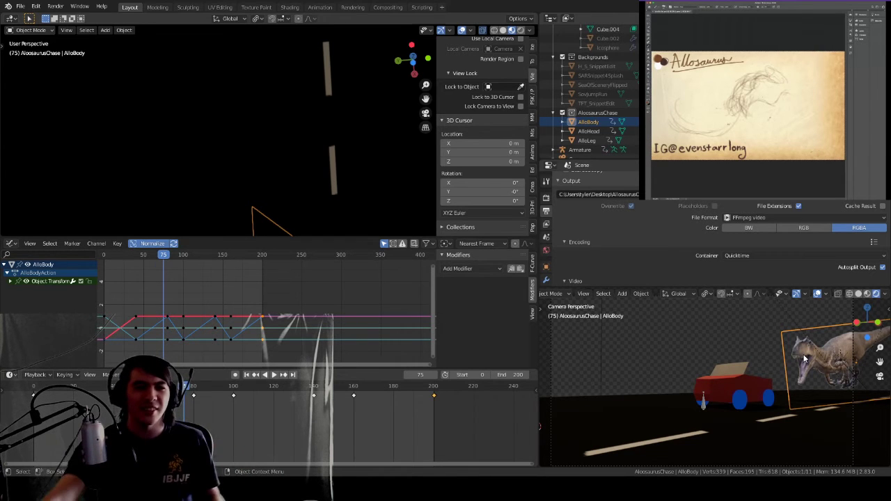
- Select the AlloLeg cut-out and examine its keyframed leg motion frame by frame and in playback up to frame 121
{"action": "left_click", "coordinate": [594, 141]}
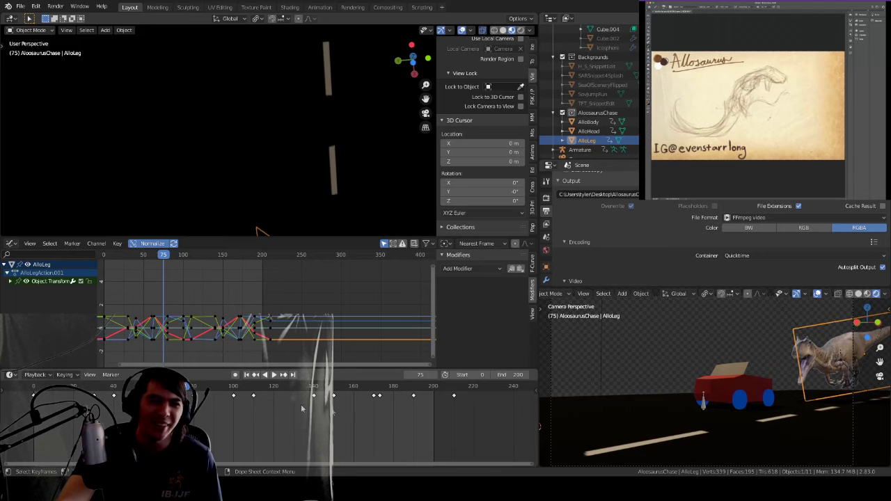
{"action": "key", "text": "Right"}
{"action": "key", "text": "Right"}
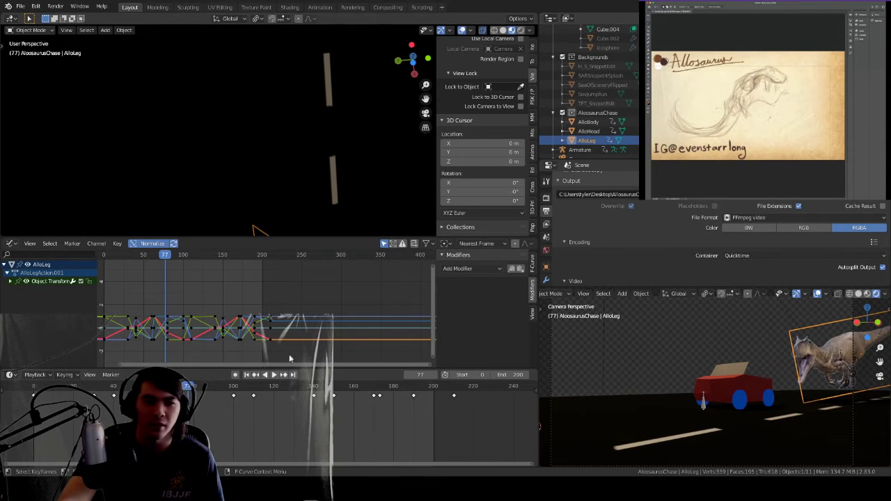
{"action": "key", "text": "shift+ctrl+space"}
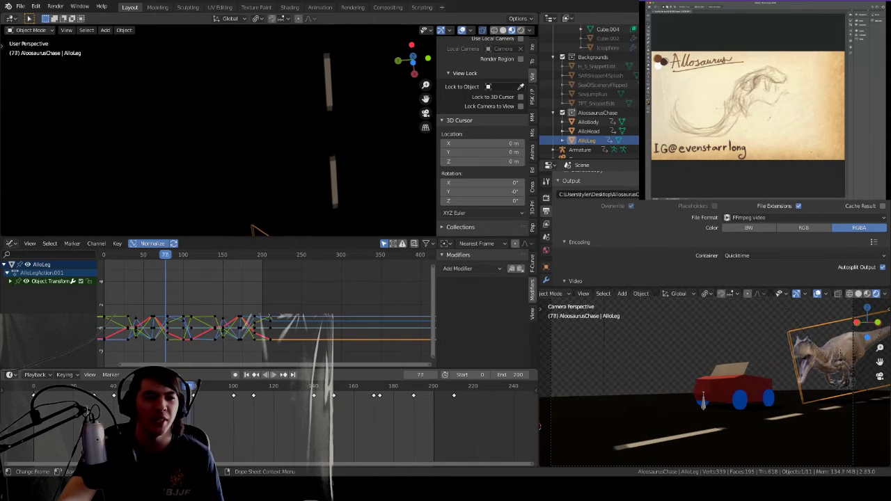
{"action": "key", "text": "space"}
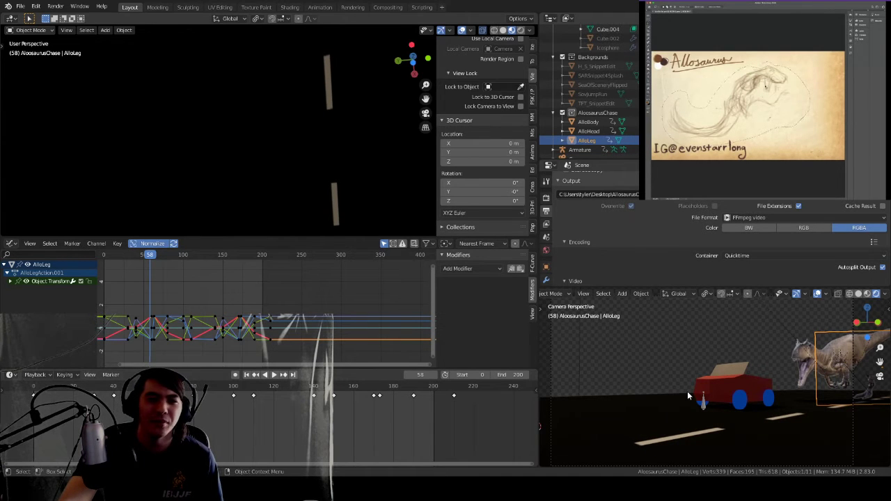
{"action": "scroll", "coordinate": [696, 376], "scroll_direction": "down", "scroll_amount": 1}
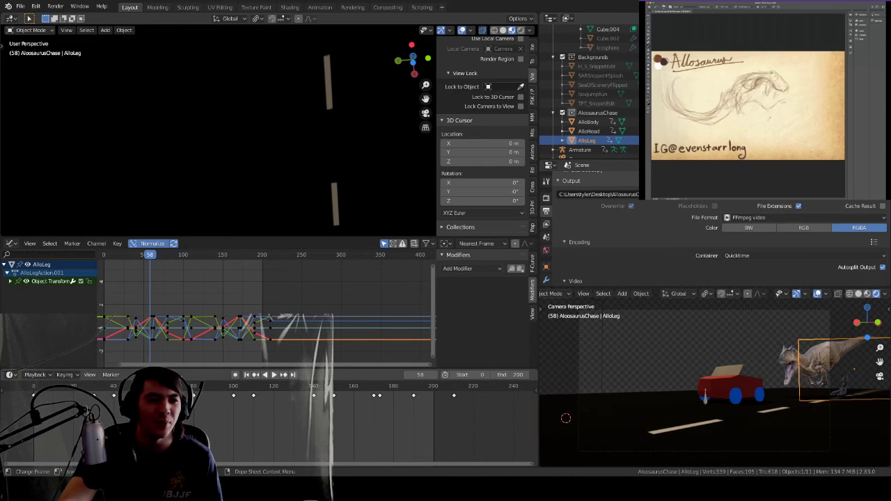
{"action": "key", "text": "space"}
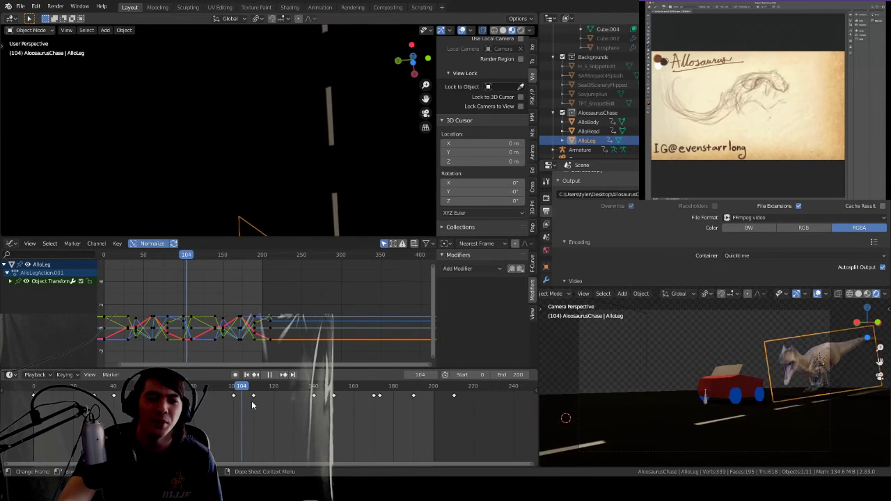
{"action": "key", "text": "space"}
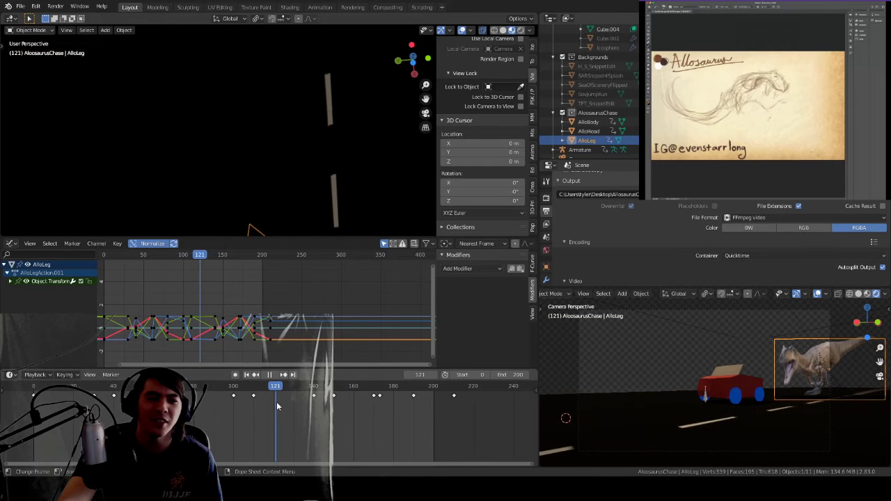
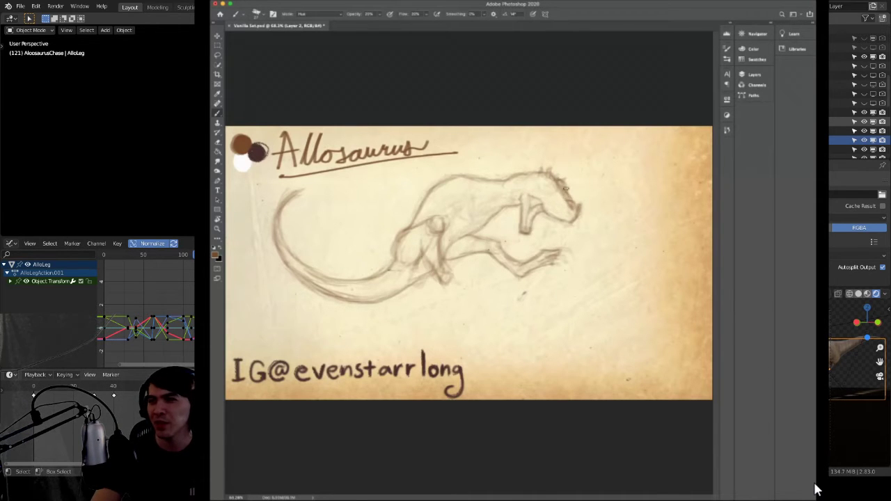
- In Photoshop, erase the rough tip of the Allosaurus's snout and redraw the head details with the Brush
{"action": "key", "text": "e"}
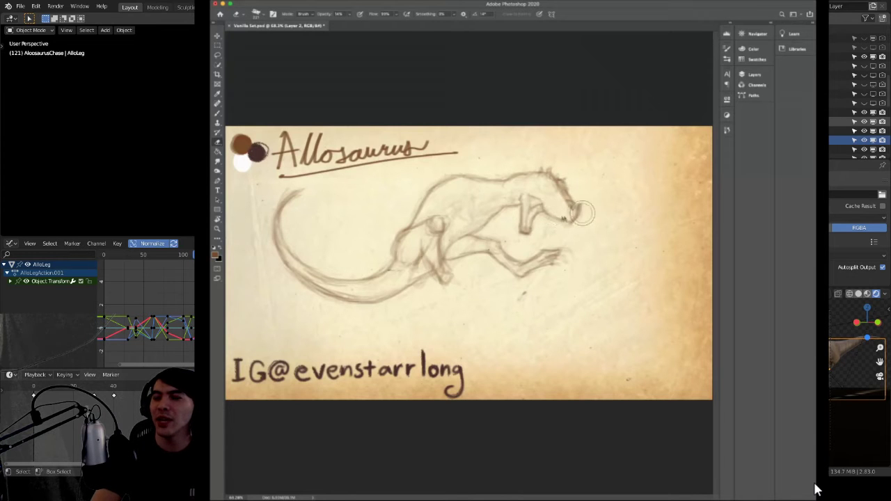
{"action": "key", "text": "b"}
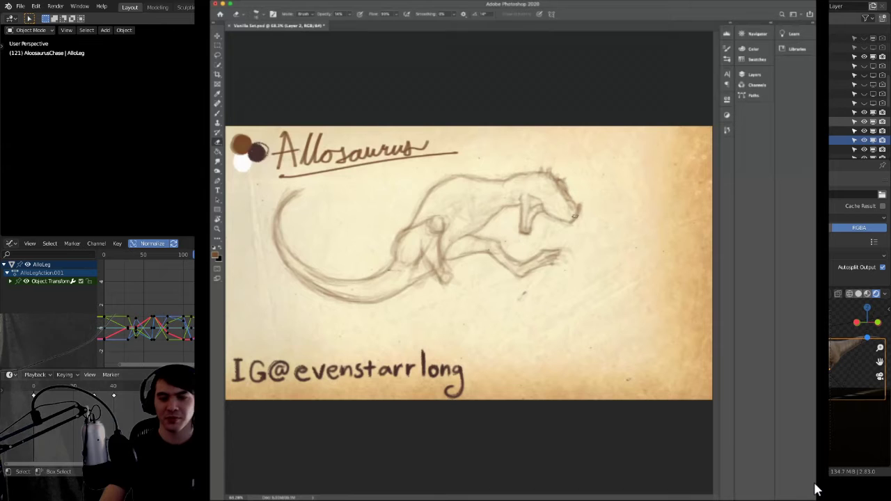
{"action": "key", "text": "b"}
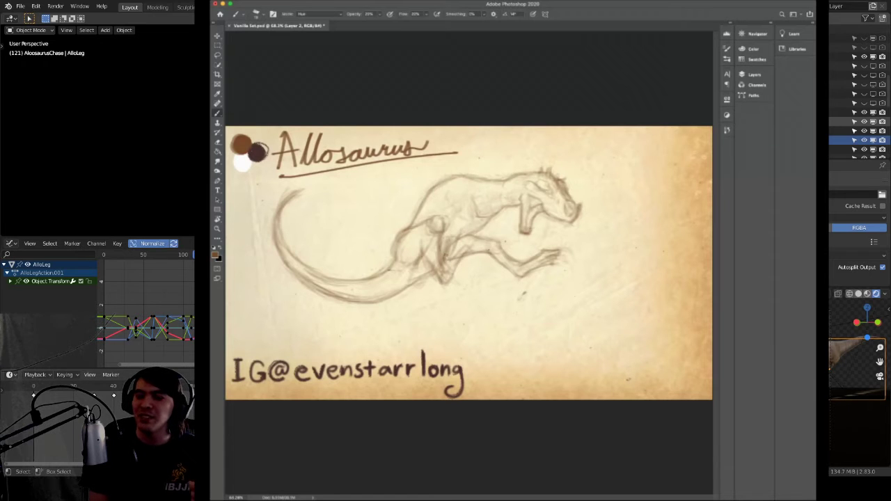
- Refine the near hind leg of the Allosaurus sketch by alternating eraser clean-up and brush strokes
{"action": "key", "text": "e"}
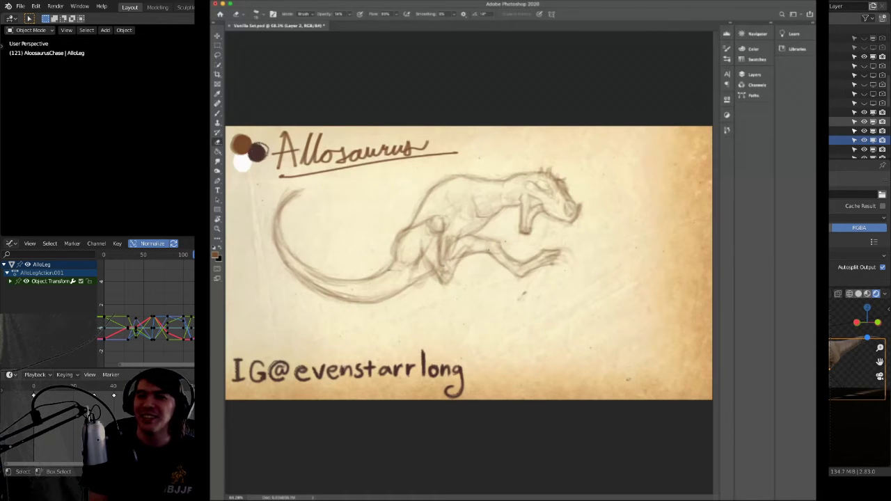
{"action": "key", "text": "b"}
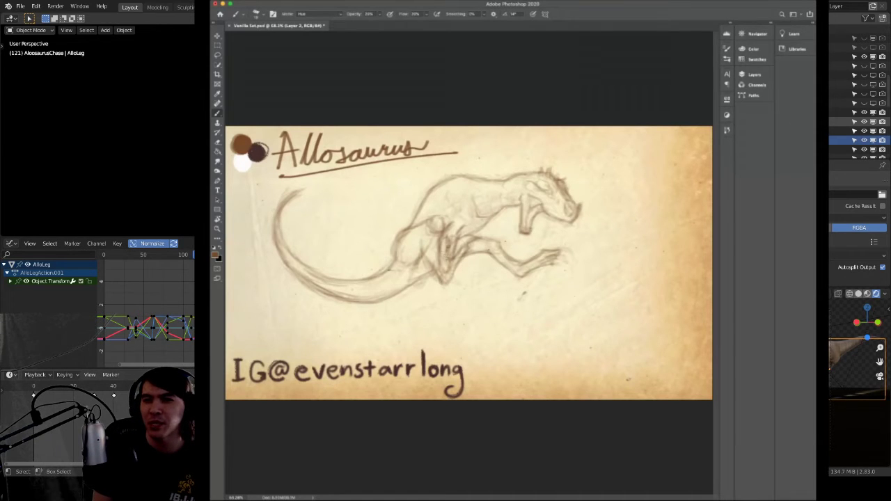
{"action": "key", "text": "e"}
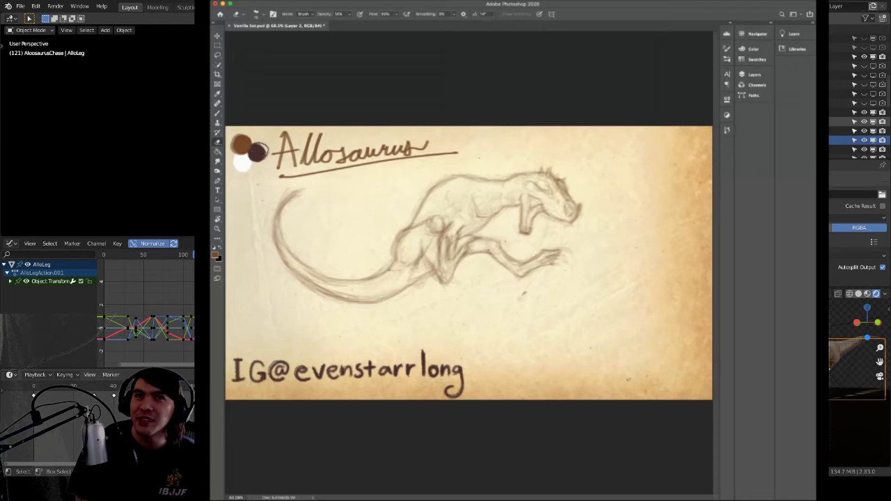
{"action": "key", "text": "b"}
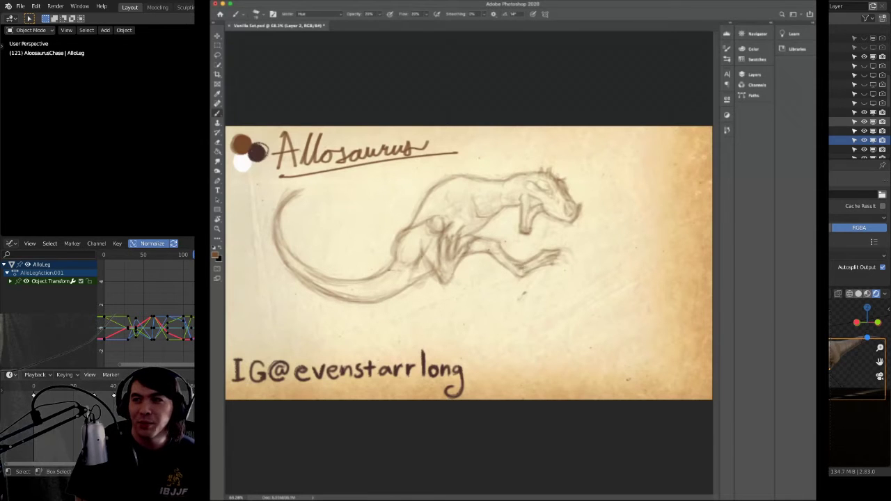
- Brush in the Allosaurus's forelimb claws and erase the rough shading behind its shoulder
{"action": "left_click_drag", "start_coordinate": [522, 270], "coordinate": [535, 267]}
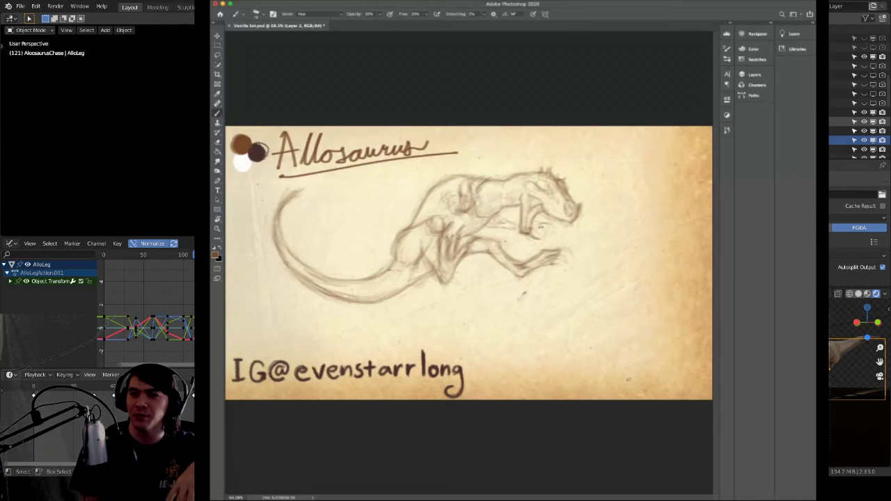
{"action": "left_click_drag", "start_coordinate": [534, 220], "coordinate": [550, 222]}
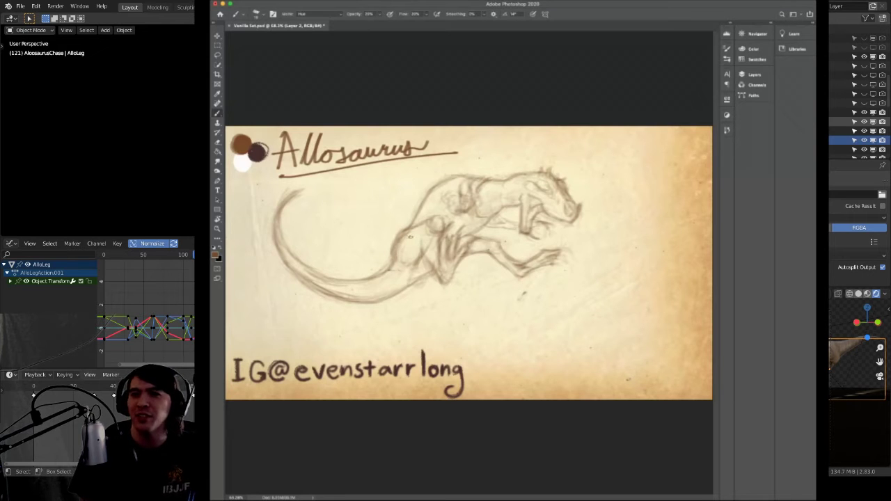
{"action": "key", "text": "e"}
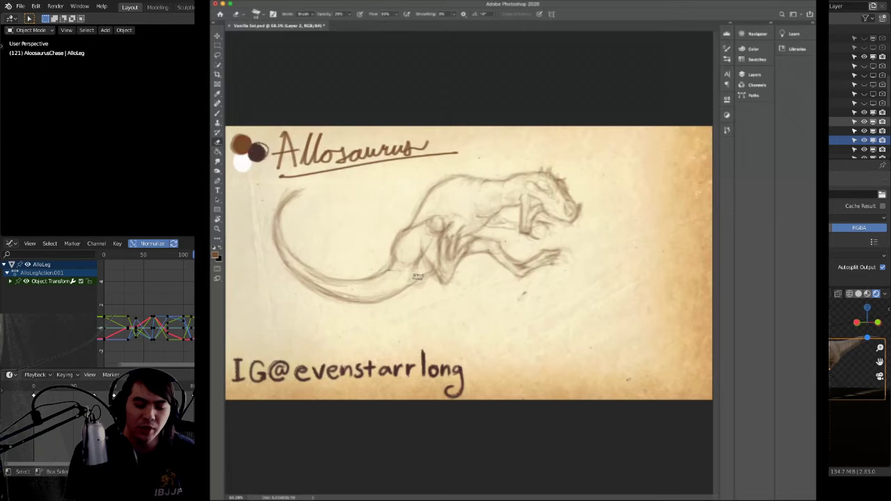
- Brush texture and shading onto the Allosaurus's body and head, and extend the tip of its tail
{"action": "key", "text": "b"}
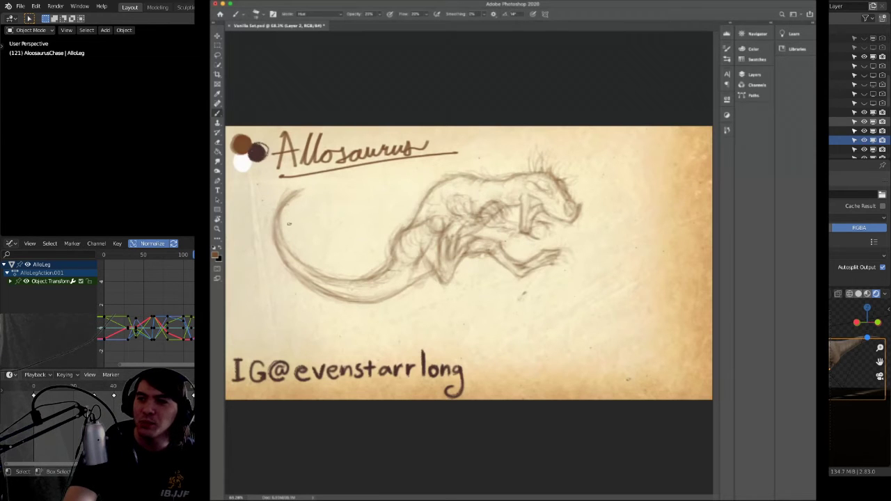
{"action": "left_click_drag", "start_coordinate": [299, 191], "coordinate": [311, 181]}
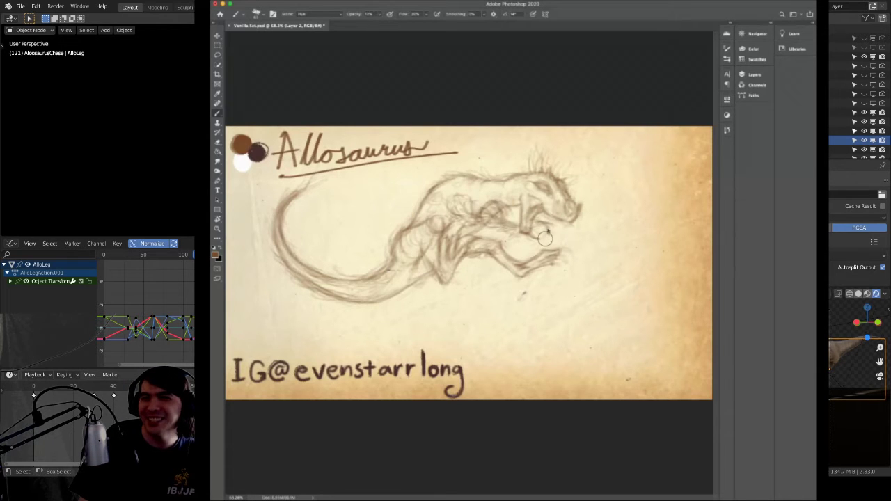
{"action": "mouse_move", "coordinate": [555, 195]}
{"action": "left_mouse_down"}
{"action": "mouse_move", "coordinate": [551, 209]}
{"action": "mouse_move", "coordinate": [527, 184]}
{"action": "left_mouse_up"}
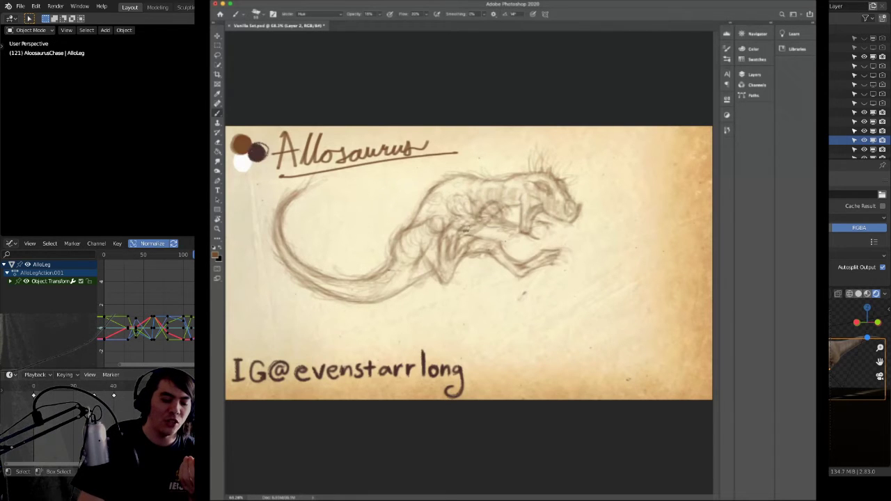
- Shade the Allosaurus's near thigh and tail base, and rework its head with open jaws and pointed teeth
{"action": "mouse_move", "coordinate": [446, 217]}
{"action": "left_mouse_down"}
{"action": "mouse_move", "coordinate": [426, 268]}
{"action": "mouse_move", "coordinate": [429, 255]}
{"action": "mouse_move", "coordinate": [394, 293]}
{"action": "mouse_move", "coordinate": [393, 270]}
{"action": "mouse_move", "coordinate": [424, 239]}
{"action": "mouse_move", "coordinate": [397, 280]}
{"action": "mouse_move", "coordinate": [396, 273]}
{"action": "mouse_move", "coordinate": [344, 289]}
{"action": "mouse_move", "coordinate": [272, 258]}
{"action": "mouse_move", "coordinate": [351, 294]}
{"action": "mouse_move", "coordinate": [283, 237]}
{"action": "mouse_move", "coordinate": [344, 288]}
{"action": "mouse_move", "coordinate": [310, 274]}
{"action": "mouse_move", "coordinate": [315, 282]}
{"action": "mouse_move", "coordinate": [293, 231]}
{"action": "mouse_move", "coordinate": [385, 256]}
{"action": "mouse_move", "coordinate": [363, 296]}
{"action": "mouse_move", "coordinate": [395, 278]}
{"action": "mouse_move", "coordinate": [419, 243]}
{"action": "mouse_move", "coordinate": [406, 262]}
{"action": "mouse_move", "coordinate": [412, 275]}
{"action": "mouse_move", "coordinate": [487, 261]}
{"action": "mouse_move", "coordinate": [468, 253]}
{"action": "mouse_move", "coordinate": [475, 250]}
{"action": "mouse_move", "coordinate": [519, 272]}
{"action": "mouse_move", "coordinate": [487, 250]}
{"action": "mouse_move", "coordinate": [413, 255]}
{"action": "mouse_move", "coordinate": [419, 238]}
{"action": "mouse_move", "coordinate": [411, 255]}
{"action": "mouse_move", "coordinate": [409, 247]}
{"action": "mouse_move", "coordinate": [399, 252]}
{"action": "mouse_move", "coordinate": [428, 243]}
{"action": "mouse_move", "coordinate": [420, 240]}
{"action": "mouse_move", "coordinate": [438, 259]}
{"action": "mouse_move", "coordinate": [427, 236]}
{"action": "mouse_move", "coordinate": [452, 265]}
{"action": "mouse_move", "coordinate": [421, 263]}
{"action": "left_mouse_up"}
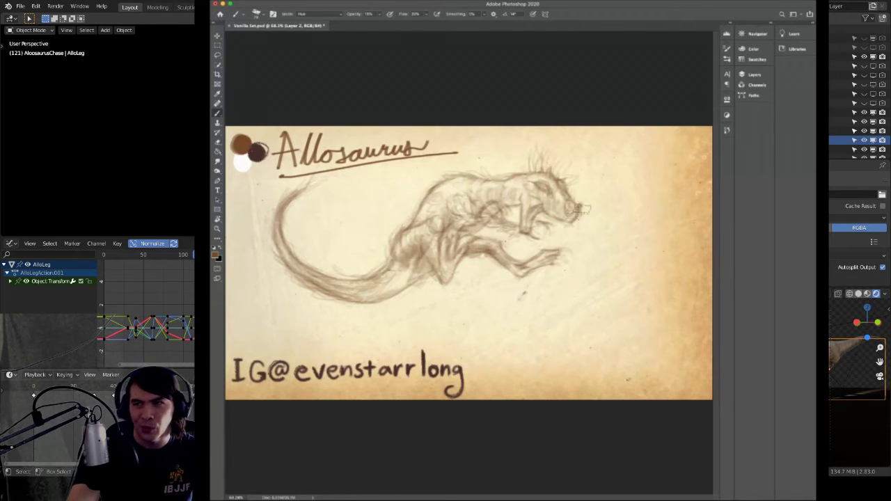
{"action": "key", "text": "e"}
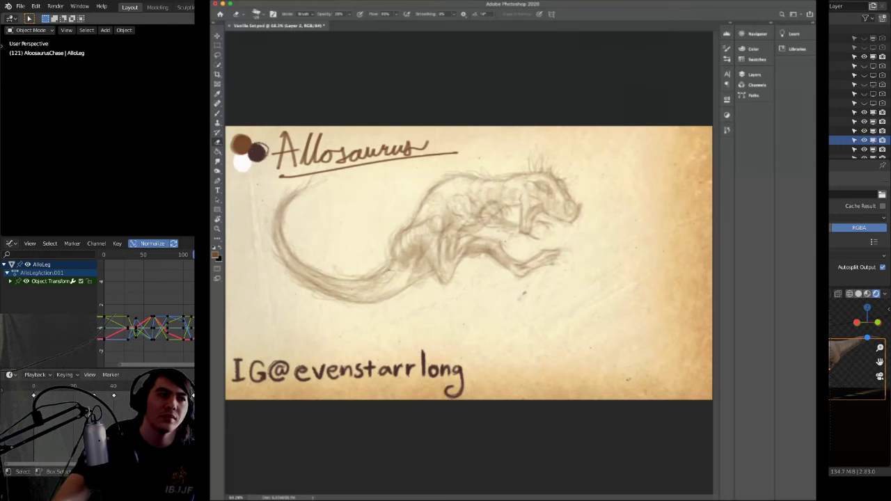
{"action": "middle_click_drag", "start_coordinate": [98, 132], "coordinate": [97, 164]}
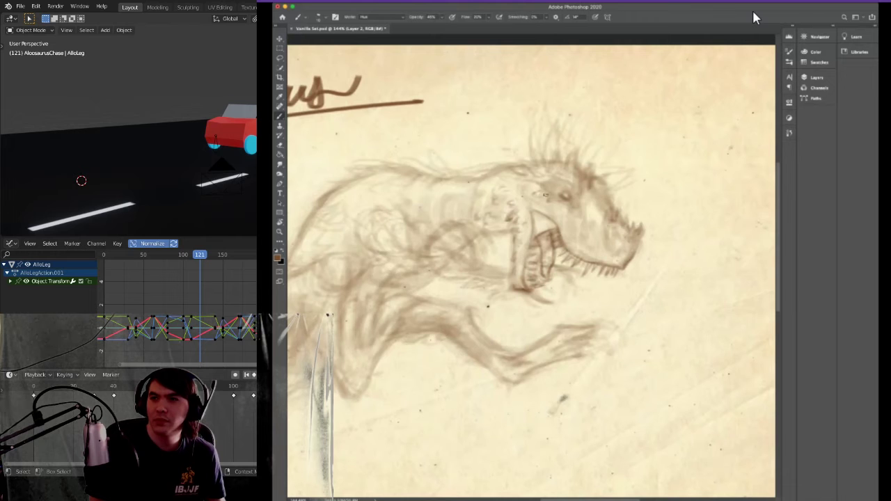
- Brush spots onto the Allosaurus's cheek and snout, sharpen its crest spikes, and add feather tufts along its upper back
{"action": "left_click_drag", "start_coordinate": [545, 198], "coordinate": [548, 195]}
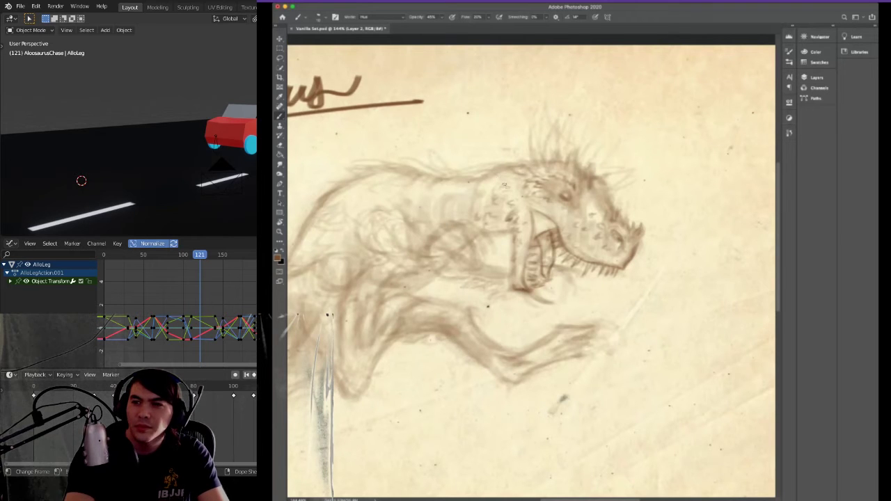
{"action": "left_click_drag", "start_coordinate": [475, 258], "coordinate": [535, 257]}
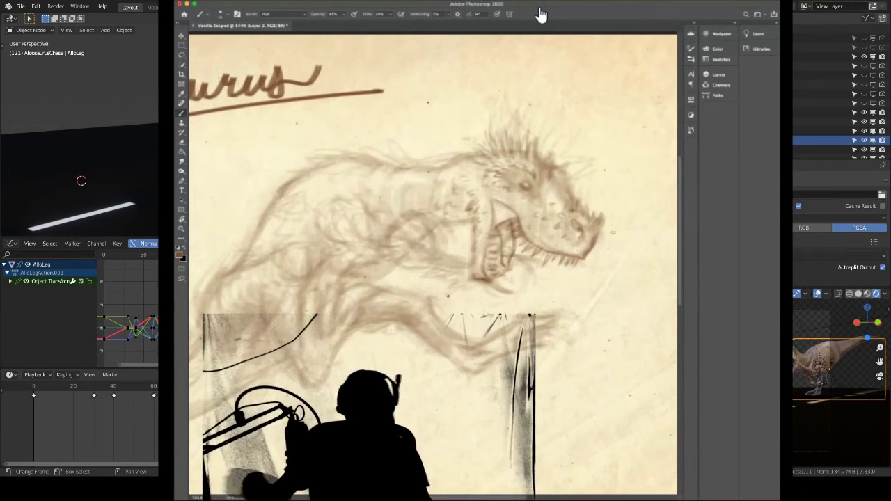
{"action": "left_click_drag", "start_coordinate": [638, 15], "coordinate": [541, 13]}
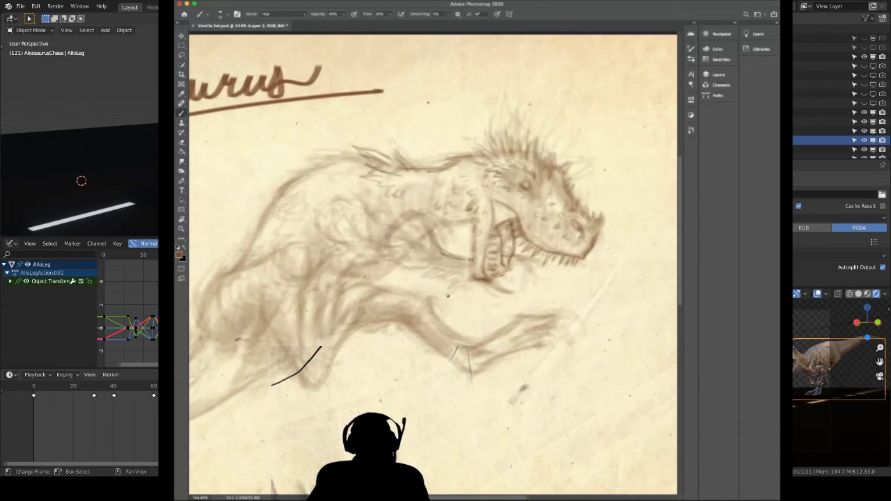
- Redraw the Allosaurus's forelimbs with curled fingers, hooked claws and feathery strokes along the underside of the forearm
{"action": "key", "text": "ctrl+z"}
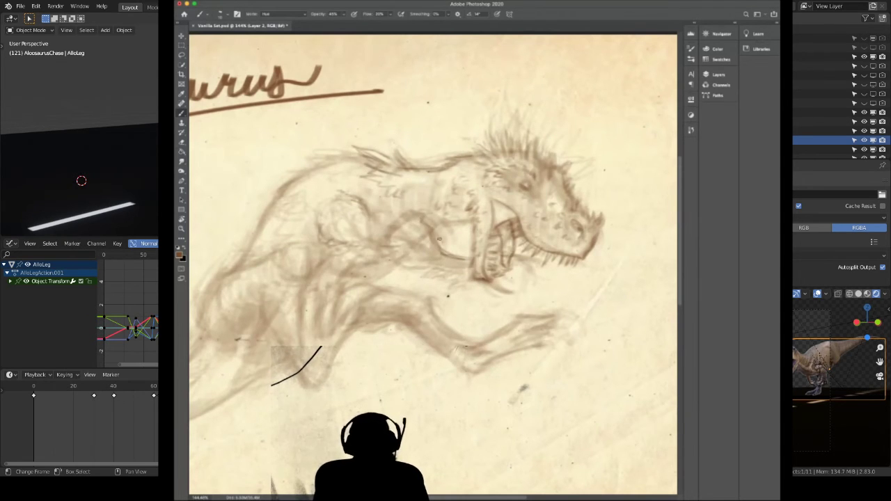
{"action": "mouse_move", "coordinate": [440, 245]}
{"action": "left_mouse_down"}
{"action": "mouse_move", "coordinate": [428, 215]}
{"action": "mouse_move", "coordinate": [440, 245]}
{"action": "left_mouse_up"}
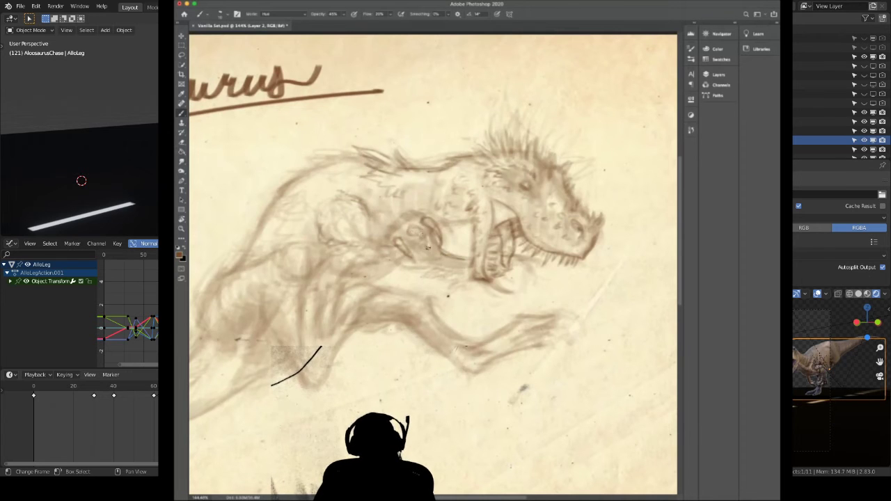
{"action": "mouse_move", "coordinate": [416, 223]}
{"action": "left_mouse_down"}
{"action": "mouse_move", "coordinate": [408, 226]}
{"action": "mouse_move", "coordinate": [419, 238]}
{"action": "left_mouse_up"}
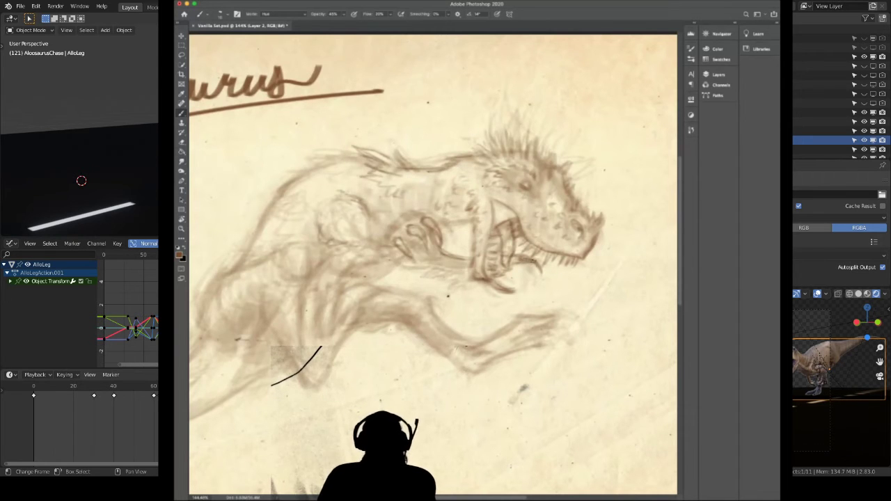
{"action": "left_click_drag", "start_coordinate": [532, 263], "coordinate": [547, 268]}
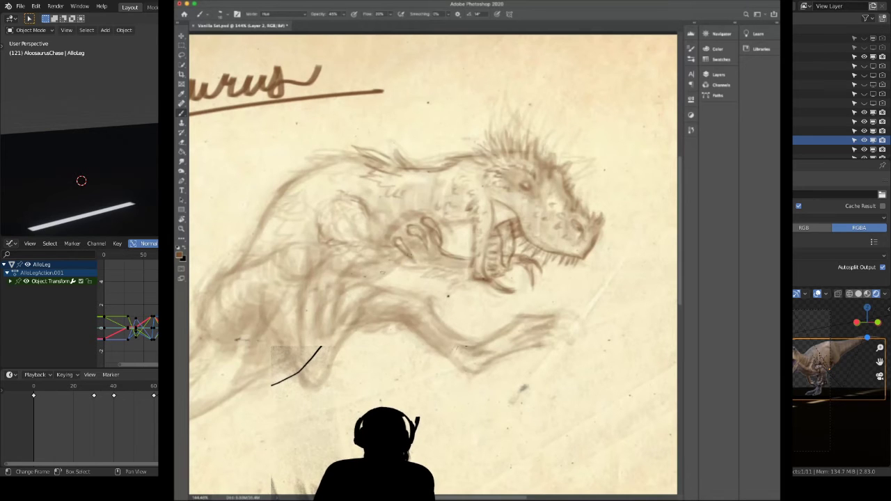
{"action": "mouse_move", "coordinate": [420, 270]}
{"action": "left_mouse_down"}
{"action": "mouse_move", "coordinate": [471, 273]}
{"action": "mouse_move", "coordinate": [452, 279]}
{"action": "mouse_move", "coordinate": [463, 269]}
{"action": "mouse_move", "coordinate": [405, 266]}
{"action": "mouse_move", "coordinate": [434, 258]}
{"action": "mouse_move", "coordinate": [421, 256]}
{"action": "left_mouse_up"}
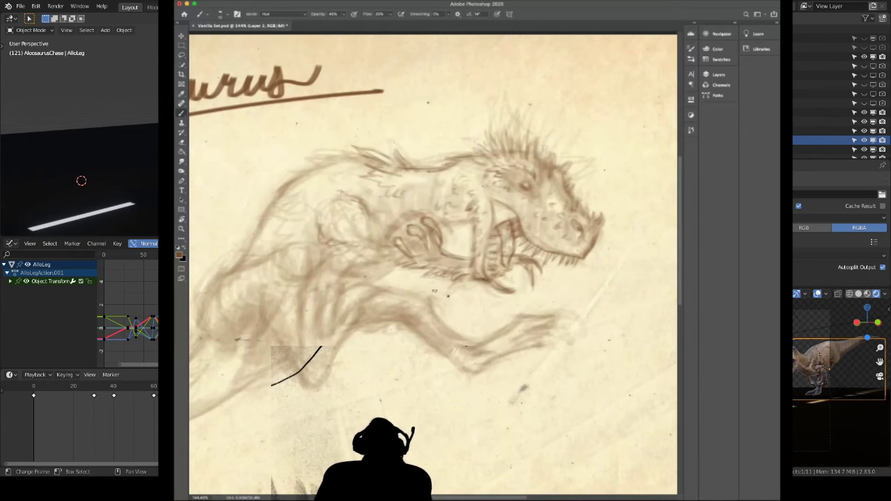
- Define the outline of the Allosaurus's extended hind leg and draw curved claws on its foot
{"action": "left_click_drag", "start_coordinate": [430, 298], "coordinate": [435, 315]}
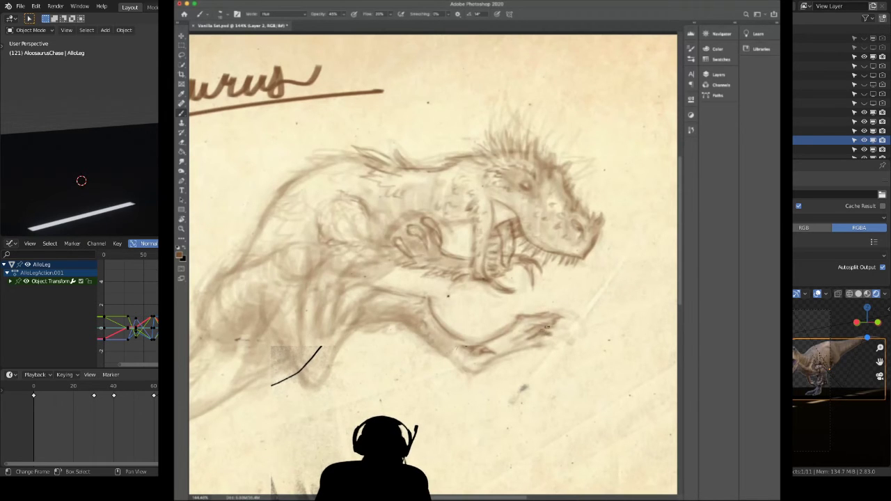
{"action": "mouse_move", "coordinate": [562, 330]}
{"action": "left_mouse_down"}
{"action": "mouse_move", "coordinate": [555, 324]}
{"action": "mouse_move", "coordinate": [576, 340]}
{"action": "left_mouse_up"}
{"action": "left_click_drag", "start_coordinate": [456, 346], "coordinate": [450, 361]}
{"action": "left_click_drag", "start_coordinate": [470, 350], "coordinate": [473, 388]}
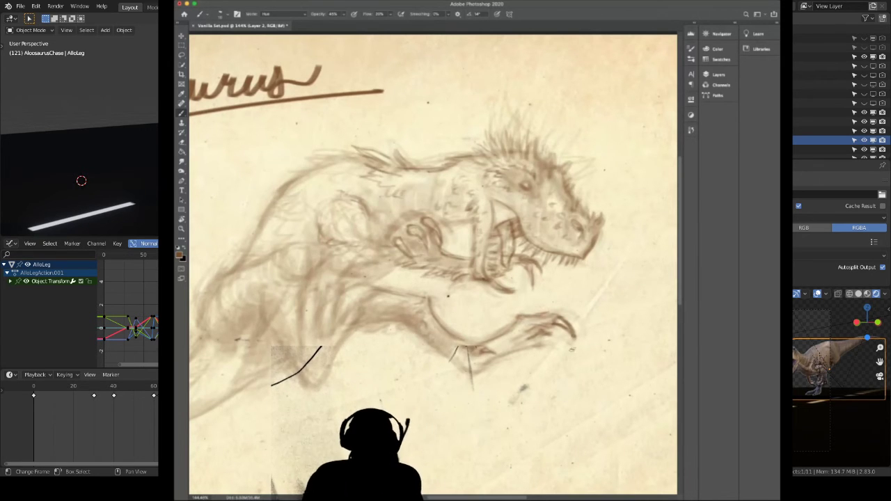
{"action": "key", "text": "super+z"}
{"action": "key", "text": "super+z"}
{"action": "mouse_move", "coordinate": [556, 338]}
{"action": "left_mouse_down"}
{"action": "mouse_move", "coordinate": [569, 346]}
{"action": "mouse_move", "coordinate": [564, 336]}
{"action": "mouse_move", "coordinate": [554, 340]}
{"action": "left_mouse_up"}
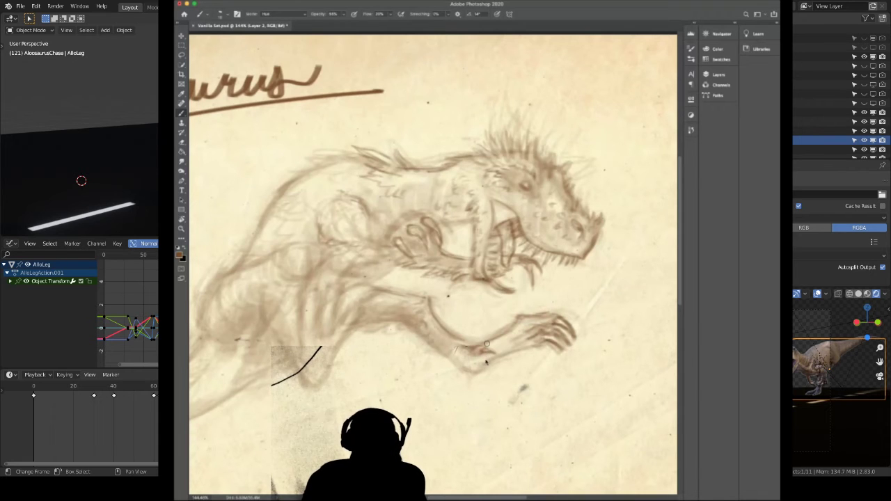
- Set the brush opacity to 17% and shade the extended hind leg from the foot up to the thigh
{"action": "key", "text": "1"}
{"action": "key", "text": "7"}
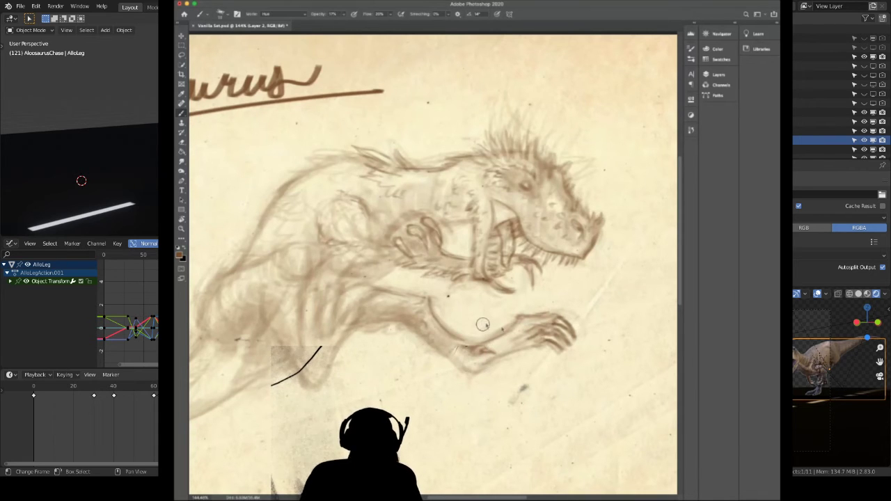
{"action": "mouse_move", "coordinate": [537, 332]}
{"action": "left_mouse_down"}
{"action": "mouse_move", "coordinate": [547, 336]}
{"action": "mouse_move", "coordinate": [521, 332]}
{"action": "mouse_move", "coordinate": [485, 353]}
{"action": "mouse_move", "coordinate": [542, 348]}
{"action": "mouse_move", "coordinate": [551, 325]}
{"action": "mouse_move", "coordinate": [503, 347]}
{"action": "mouse_move", "coordinate": [503, 336]}
{"action": "left_mouse_up"}
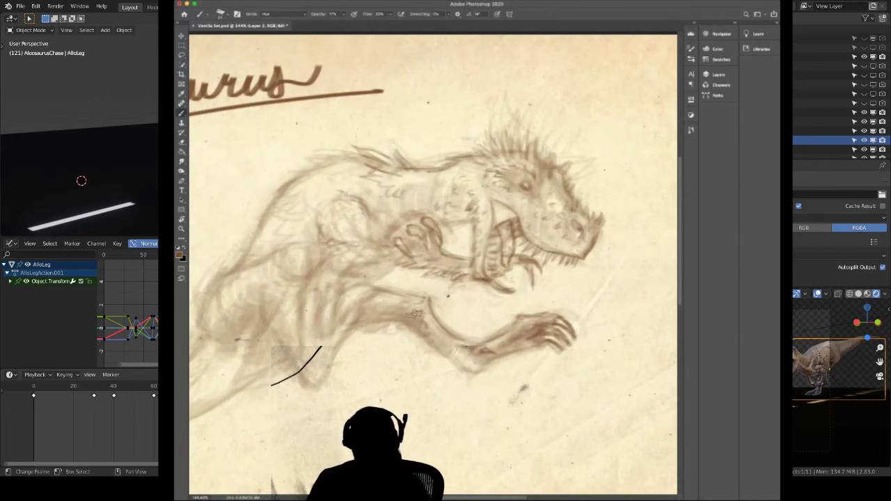
{"action": "mouse_move", "coordinate": [403, 309]}
{"action": "left_mouse_down"}
{"action": "mouse_move", "coordinate": [376, 311]}
{"action": "mouse_move", "coordinate": [392, 303]}
{"action": "mouse_move", "coordinate": [416, 314]}
{"action": "mouse_move", "coordinate": [424, 306]}
{"action": "mouse_move", "coordinate": [437, 332]}
{"action": "mouse_move", "coordinate": [481, 366]}
{"action": "mouse_move", "coordinate": [423, 317]}
{"action": "mouse_move", "coordinate": [469, 381]}
{"action": "mouse_move", "coordinate": [438, 381]}
{"action": "mouse_move", "coordinate": [501, 364]}
{"action": "mouse_move", "coordinate": [480, 362]}
{"action": "mouse_move", "coordinate": [508, 340]}
{"action": "mouse_move", "coordinate": [468, 360]}
{"action": "mouse_move", "coordinate": [404, 317]}
{"action": "mouse_move", "coordinate": [458, 367]}
{"action": "mouse_move", "coordinate": [527, 334]}
{"action": "left_mouse_up"}
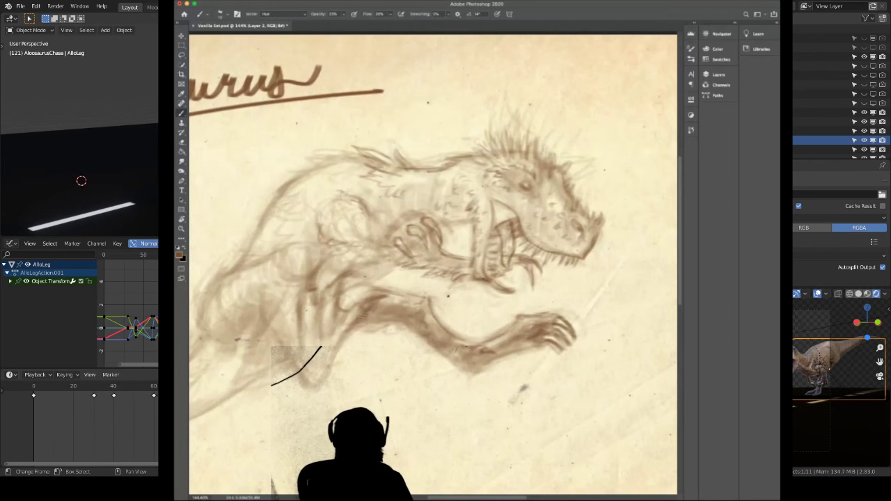
- Brush darker muscle shading onto the bent near hind leg, lowering the brush opacity to 12%
{"action": "key", "text": "super+0"}
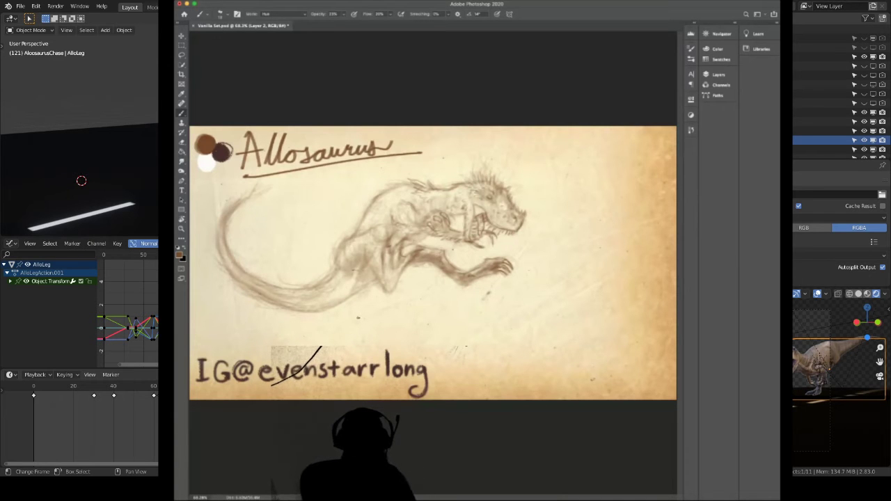
{"action": "key", "text": "z"}
{"action": "mouse_move", "coordinate": [385, 257]}
{"action": "left_mouse_down"}
{"action": "mouse_move", "coordinate": [418, 259]}
{"action": "mouse_move", "coordinate": [370, 256]}
{"action": "left_mouse_up"}
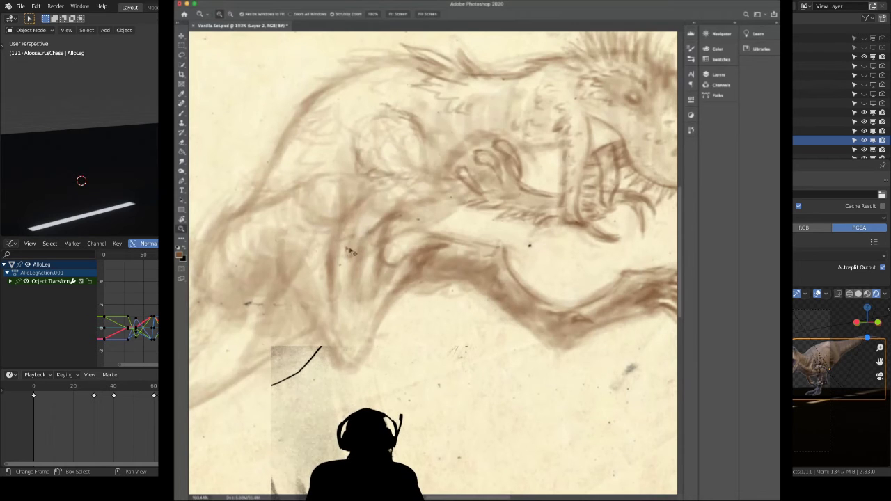
{"action": "key", "text": "b"}
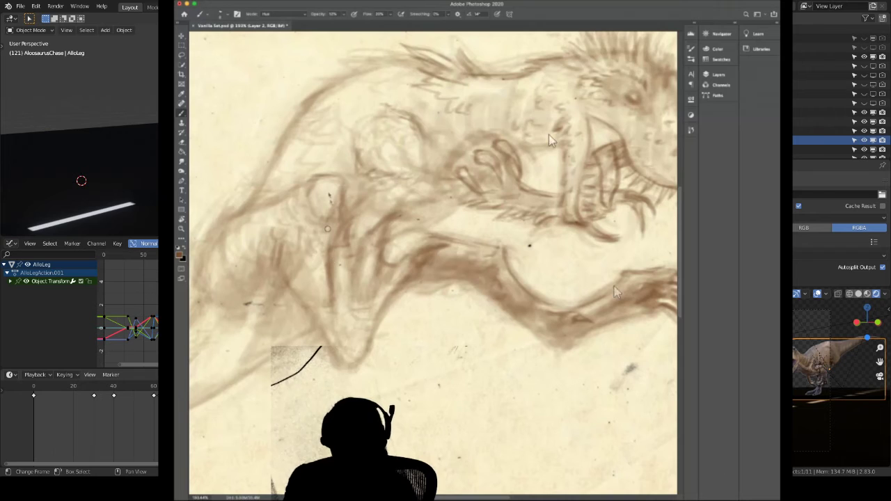
{"action": "key", "text": "1"}
{"action": "key", "text": "2"}
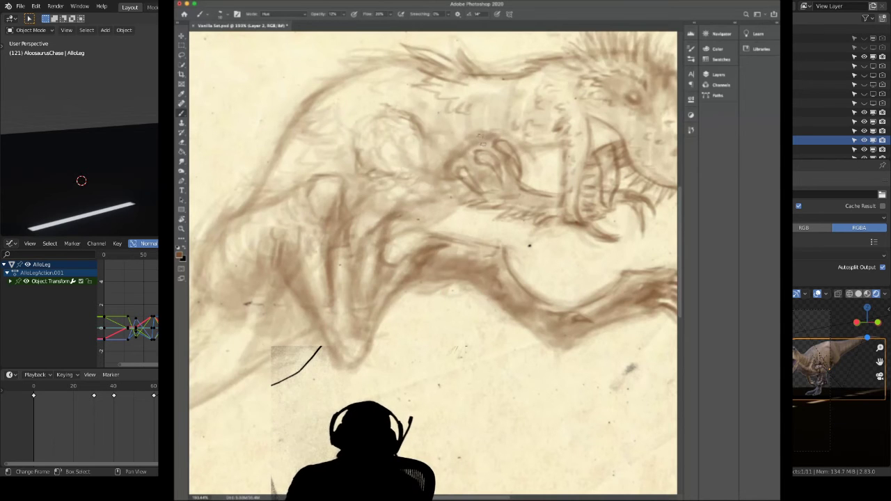
- Erase the rough arc around the Allosaurus's curled claws and rework that area with the Brush at 23% opacity
{"action": "key", "text": "e"}
{"action": "mouse_move", "coordinate": [464, 150]}
{"action": "left_mouse_down"}
{"action": "mouse_move", "coordinate": [481, 148]}
{"action": "mouse_move", "coordinate": [467, 157]}
{"action": "mouse_move", "coordinate": [473, 151]}
{"action": "left_mouse_up"}
{"action": "key", "text": "ctrl+z"}
{"action": "key", "text": "ctrl+z"}
{"action": "key", "text": "ctrl+z"}
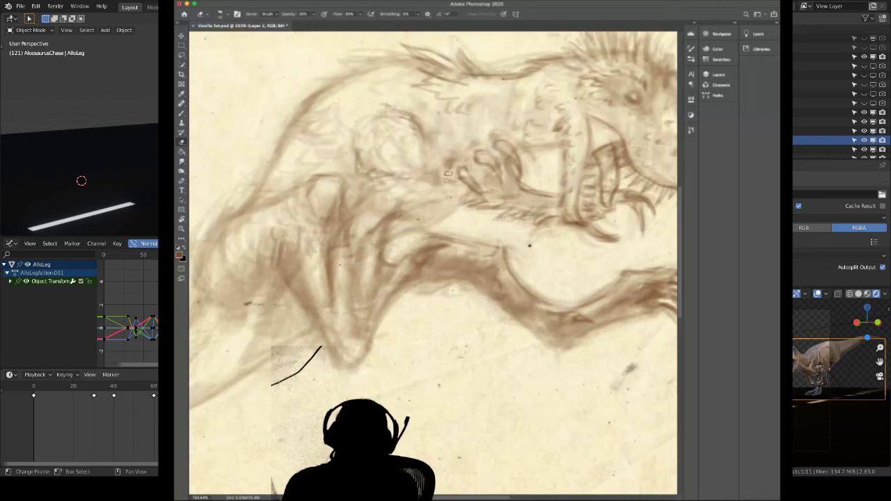
{"action": "key", "text": "b"}
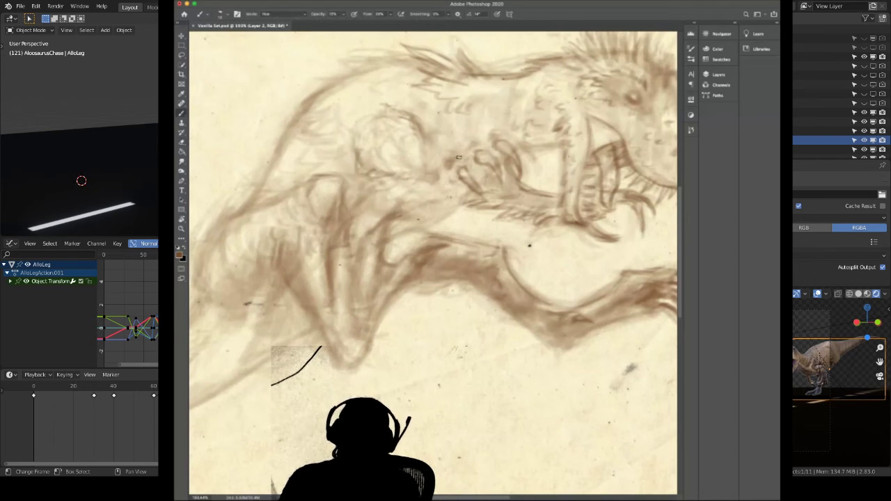
{"action": "key", "text": "2"}
{"action": "key", "text": "3"}
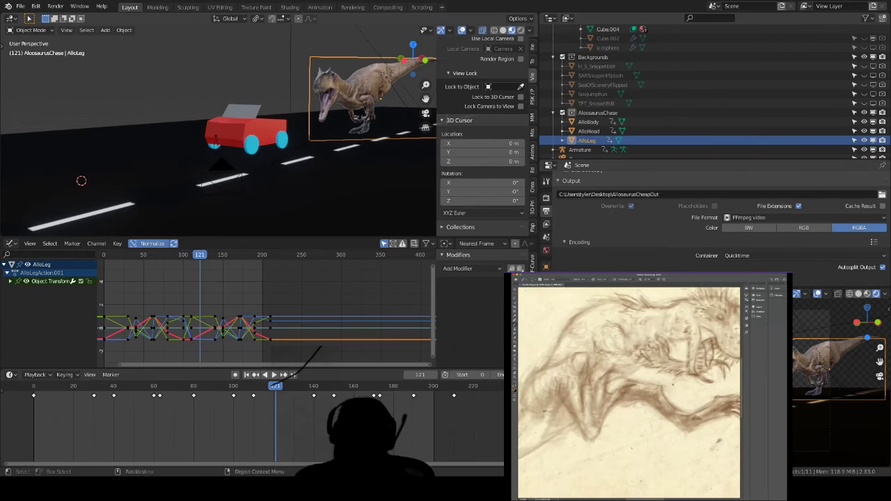
- In Blender, hide the allosaurus chase collection and select the road's Path object
{"action": "left_click", "coordinate": [882, 110]}
{"action": "scroll", "coordinate": [761, 138], "scroll_direction": "down", "scroll_amount": 2}
{"action": "scroll", "coordinate": [766, 105], "scroll_direction": "down", "scroll_amount": 5}
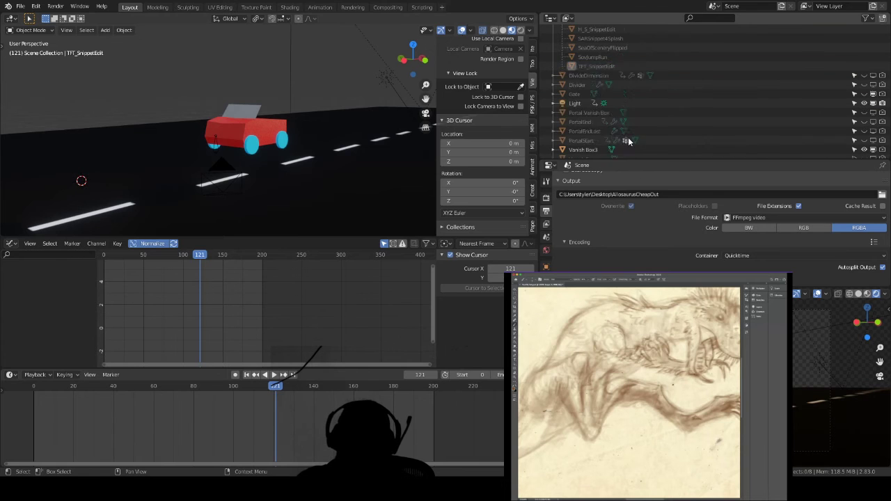
{"action": "left_click", "coordinate": [271, 158]}
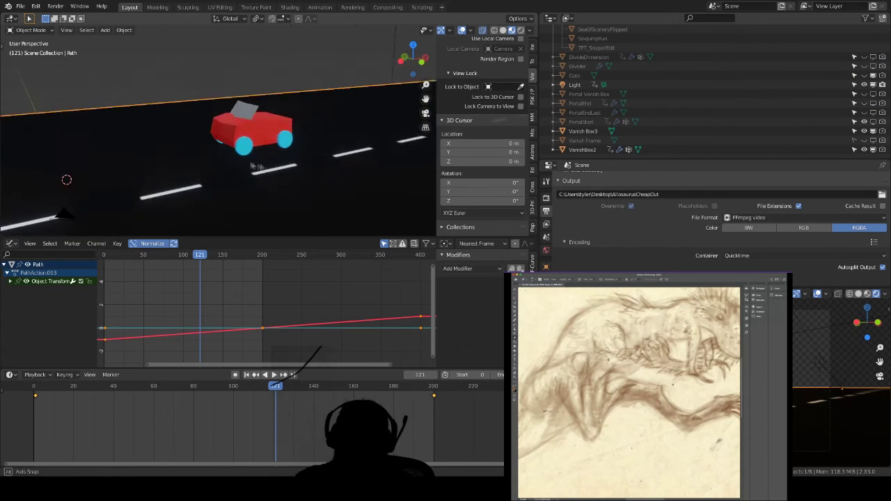
{"action": "scroll", "coordinate": [295, 147], "scroll_direction": "down", "scroll_amount": 6}
- Go to frame 20 and make the PortalEnd object visible in the viewport
{"action": "left_click", "coordinate": [73, 388]}
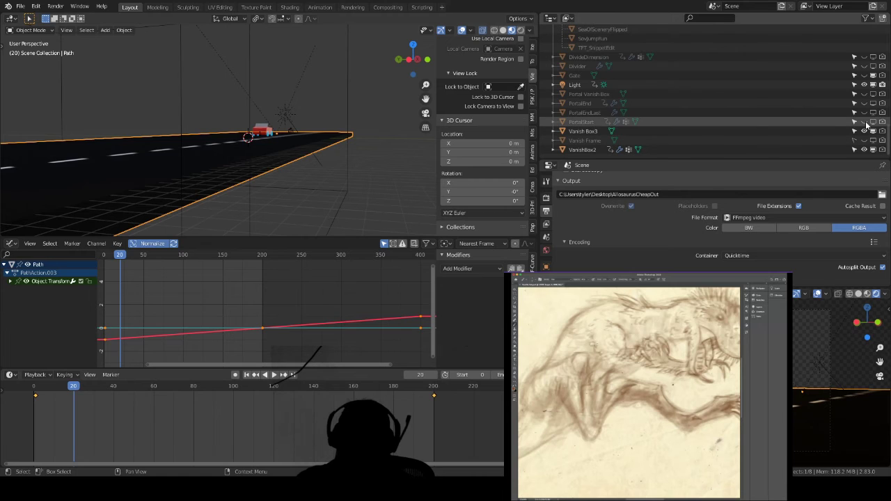
{"action": "left_click", "coordinate": [873, 103]}
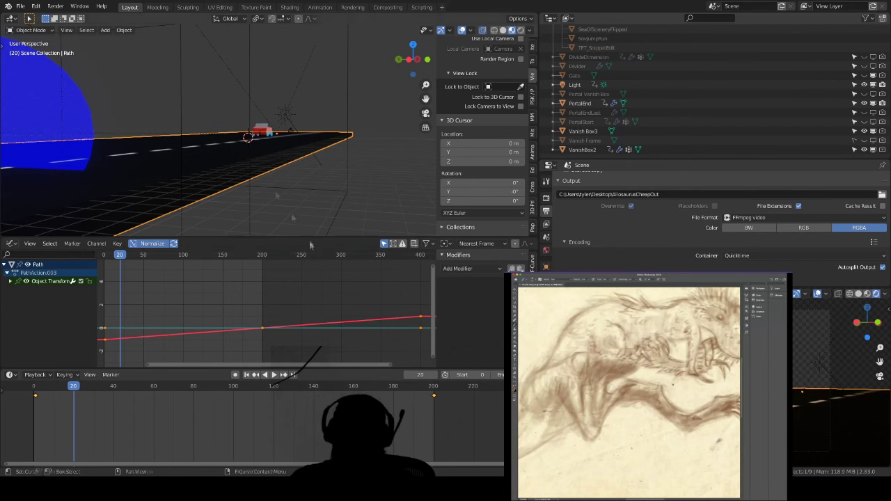
{"action": "middle_click_drag", "start_coordinate": [261, 162], "coordinate": [270, 206]}
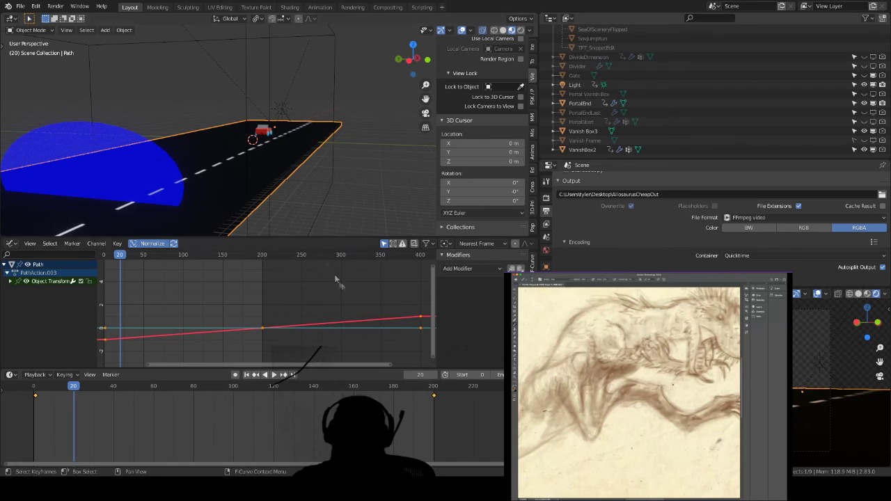
- Scrub the timeline to frame 95 to examine how the portal moves along the road toward the car
{"action": "left_click_drag", "start_coordinate": [104, 386], "coordinate": [178, 387]}
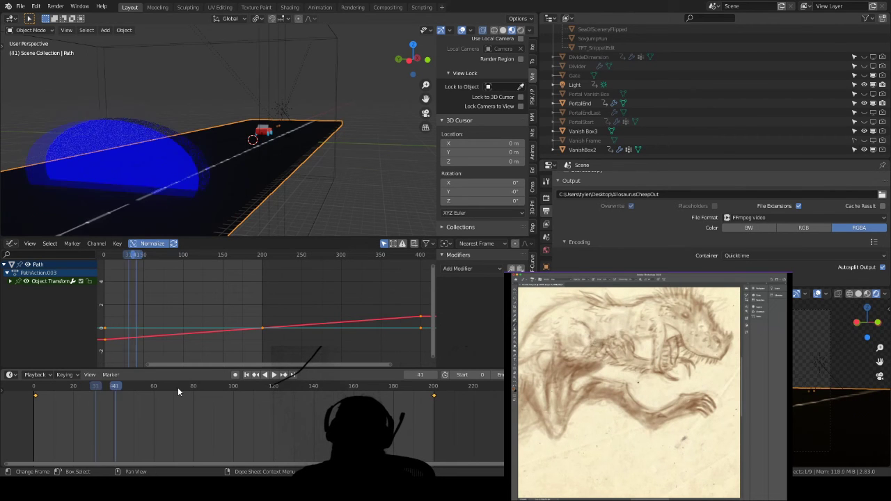
{"action": "left_click", "coordinate": [224, 386]}
{"action": "middle_click_drag", "start_coordinate": [255, 238], "coordinate": [293, 209]}
{"action": "scroll", "coordinate": [574, 52], "scroll_direction": "up", "scroll_amount": 5}
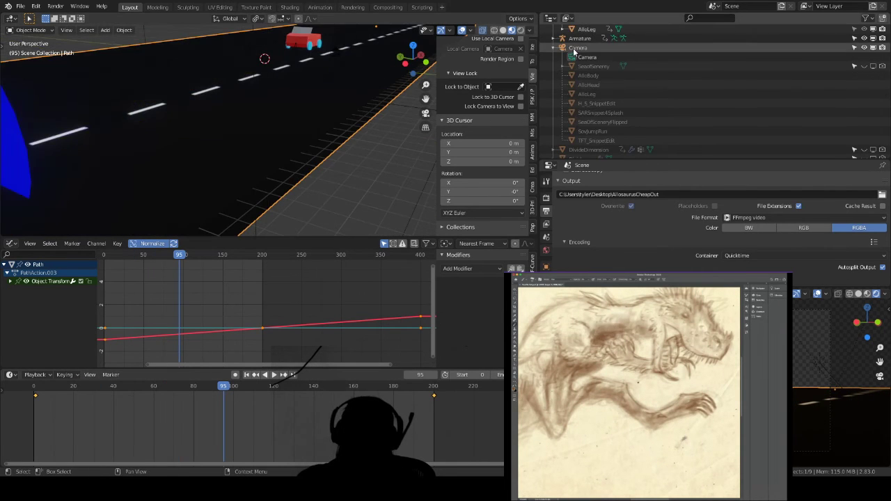
- Select the Camera and scrub to frame 197, examining the portal's position relative to the camera and car
{"action": "left_click", "coordinate": [576, 48]}
{"action": "scroll", "coordinate": [299, 118], "scroll_direction": "down", "scroll_amount": 4}
{"action": "left_click", "coordinate": [353, 387]}
{"action": "left_click_drag", "start_coordinate": [354, 388], "coordinate": [428, 391]}
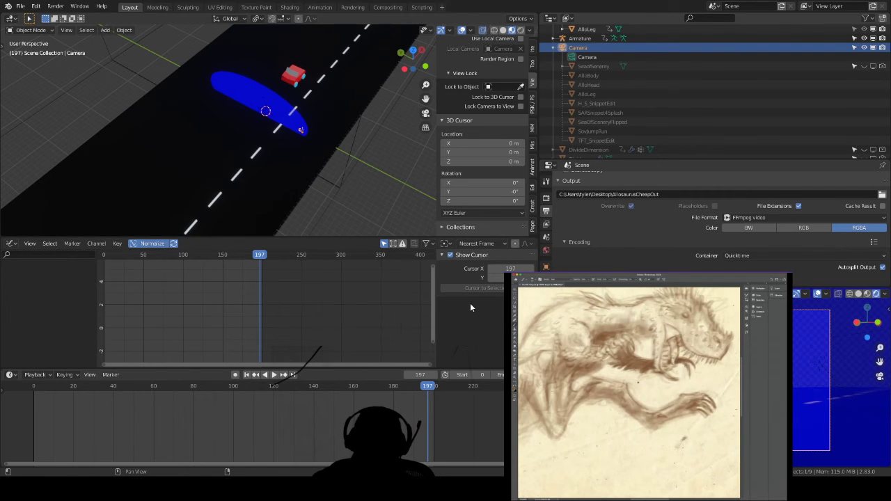
{"action": "mouse_move", "coordinate": [317, 153]}
{"action": "middle_mouse_down"}
{"action": "mouse_move", "coordinate": [310, 101]}
{"action": "mouse_move", "coordinate": [304, 112]}
{"action": "mouse_move", "coordinate": [312, 97]}
{"action": "mouse_move", "coordinate": [309, 172]}
{"action": "mouse_move", "coordinate": [315, 121]}
{"action": "middle_mouse_up"}
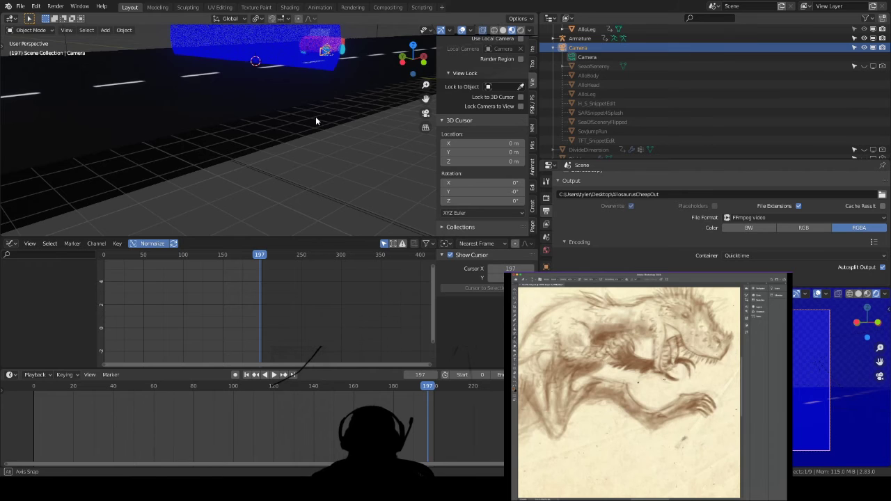
{"action": "key", "text": "z"}
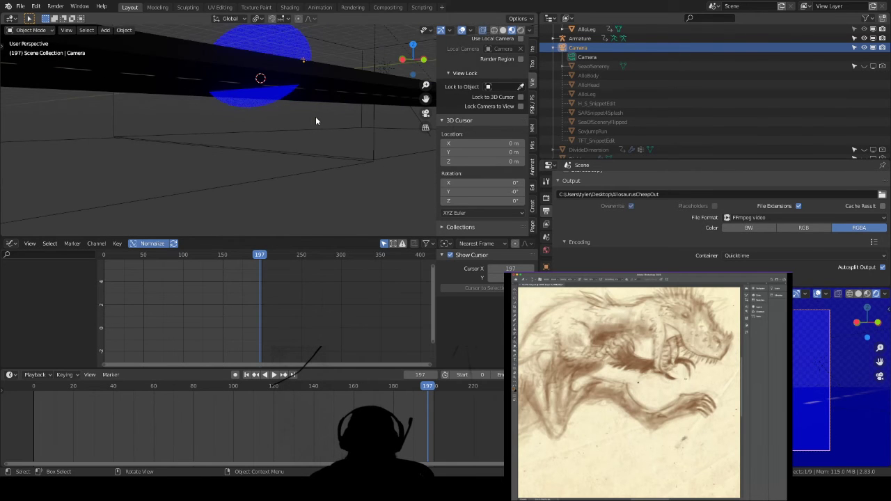
{"action": "middle_click_drag", "start_coordinate": [315, 125], "coordinate": [314, 137]}
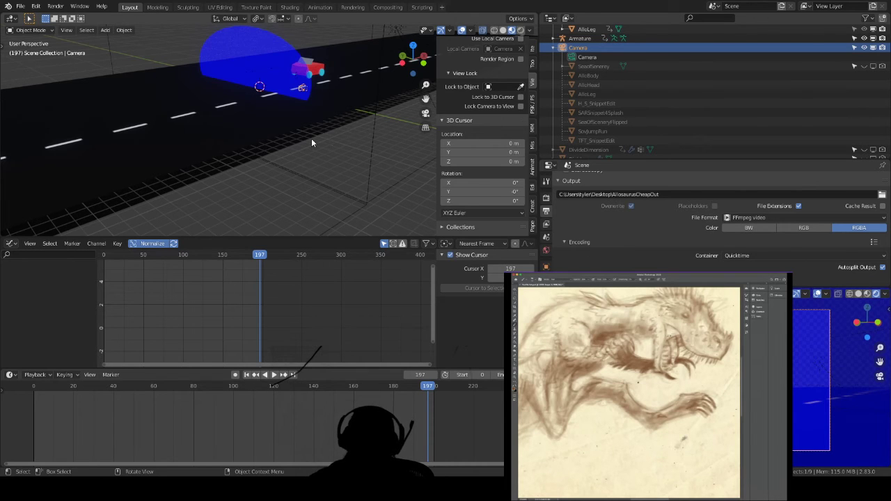
- Scrub through frame 74 to frame 94 and examine the car and camera on the road from another angle
{"action": "left_click", "coordinate": [181, 392]}
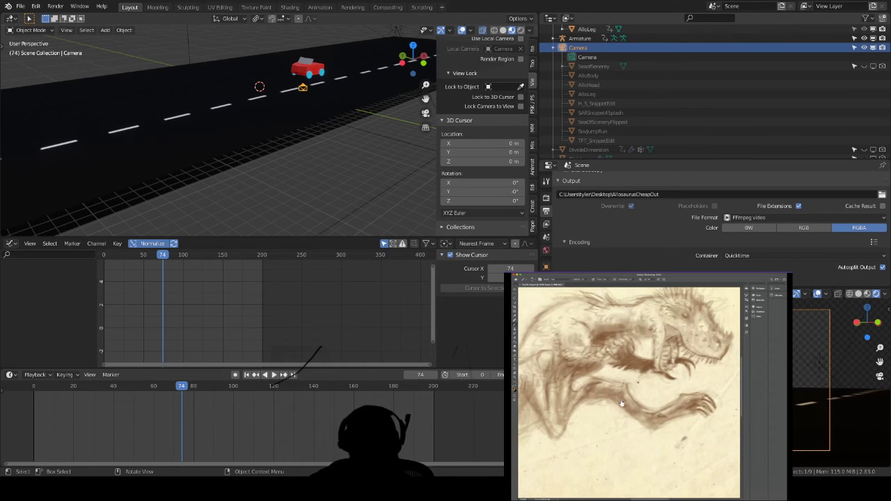
{"action": "key", "text": "Up"}
{"action": "middle_click_drag", "start_coordinate": [350, 109], "coordinate": [376, 89]}
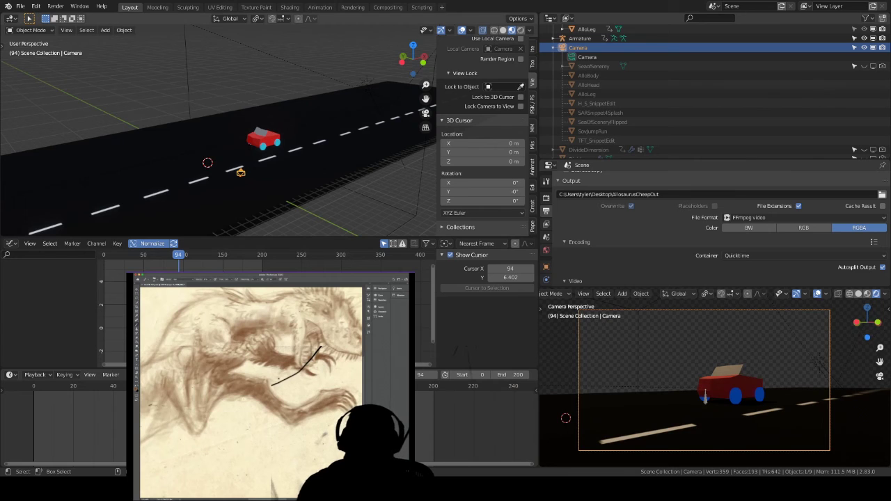
{"action": "middle_click_drag", "start_coordinate": [265, 139], "coordinate": [296, 133]}
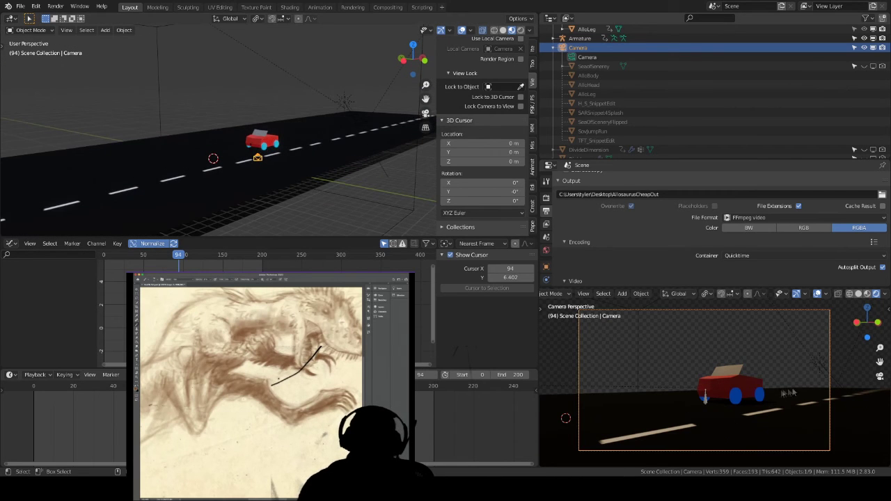
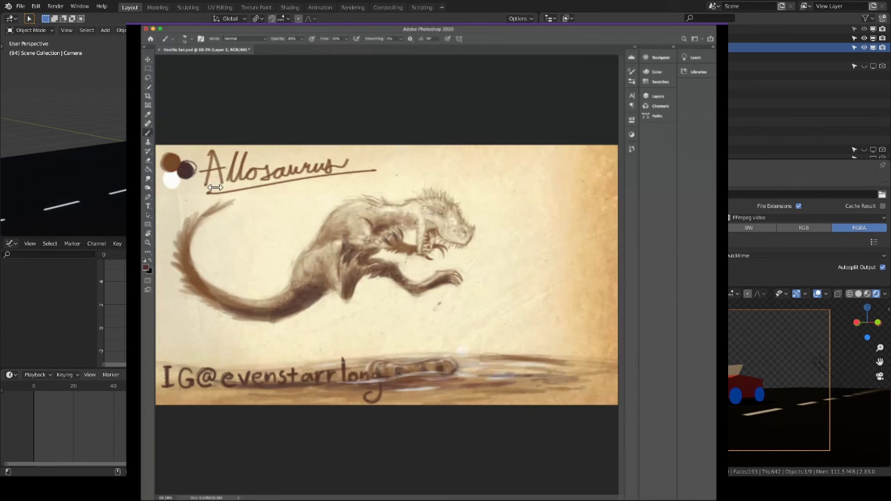
- Switch to Photoshop, add a dark brush stroke near the Allosaurus's arm and lighten the thigh shading with the Eraser
{"action": "mouse_move", "coordinate": [456, 243]}
{"action": "left_mouse_down"}
{"action": "mouse_move", "coordinate": [436, 214]}
{"action": "mouse_move", "coordinate": [464, 216]}
{"action": "left_mouse_up"}
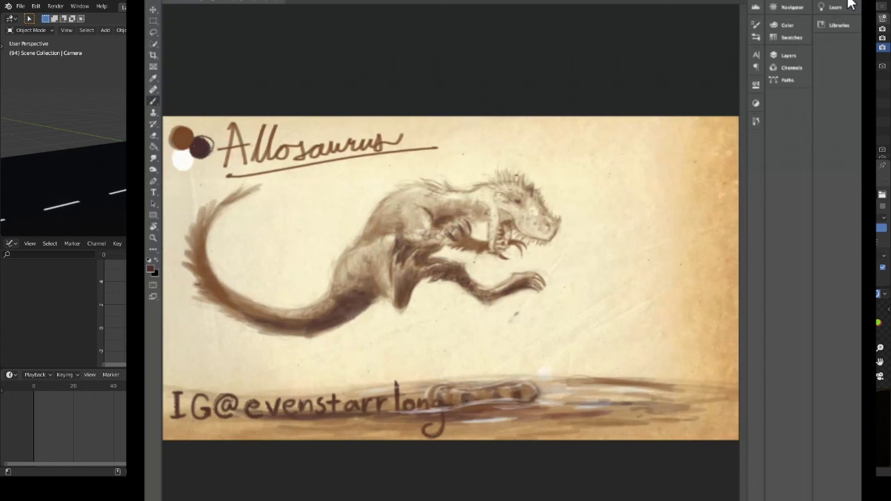
{"action": "key", "text": "e"}
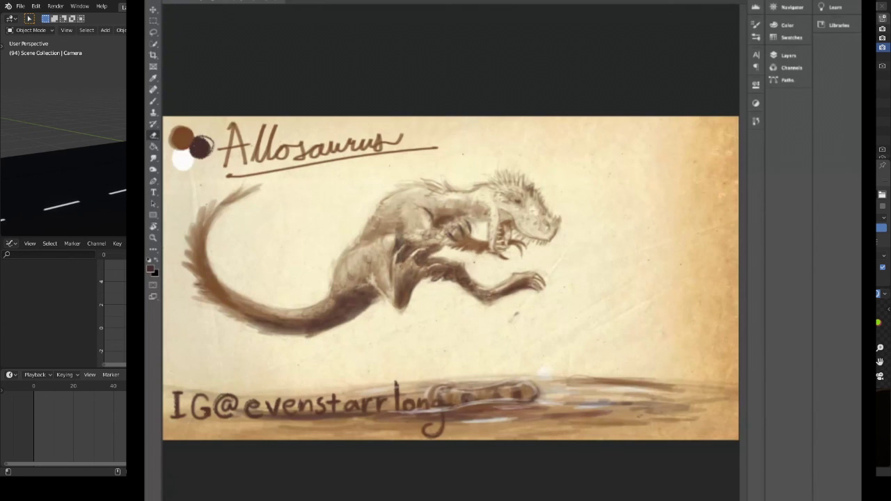
{"action": "left_click_drag", "start_coordinate": [391, 266], "coordinate": [395, 287]}
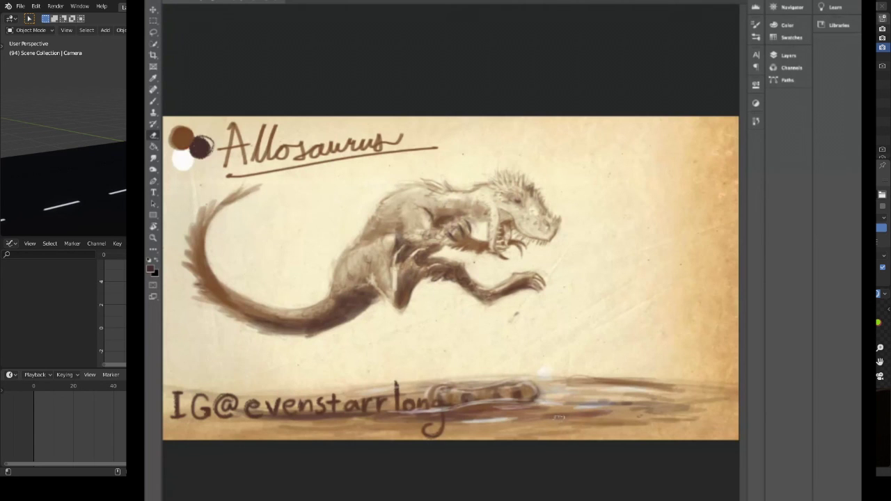
- Sample white from the palette swatch, brush a soft glow behind the Allosaurus and switch to the Eraser
{"action": "key", "text": "i"}
{"action": "left_click", "coordinate": [183, 160]}
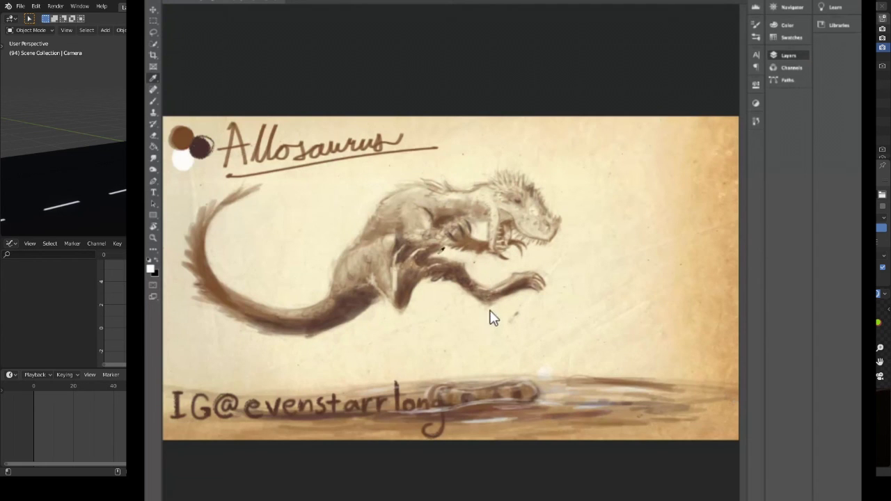
{"action": "key", "text": "b"}
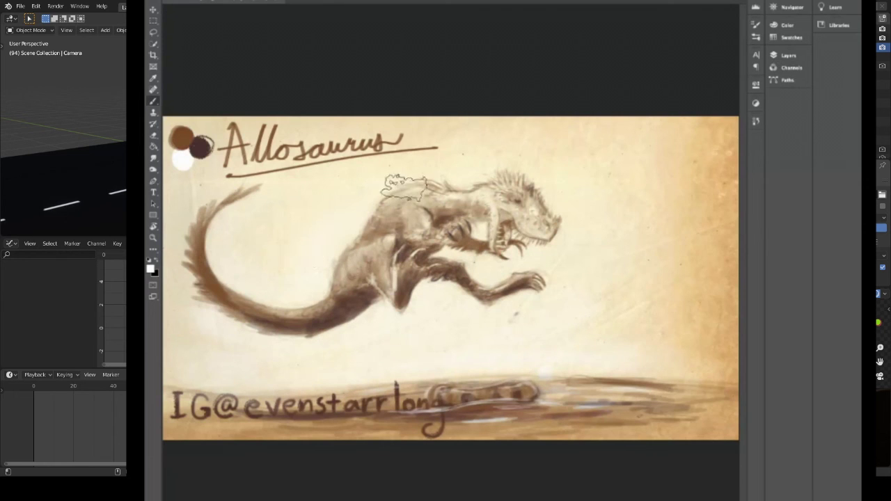
{"action": "key", "text": "e"}
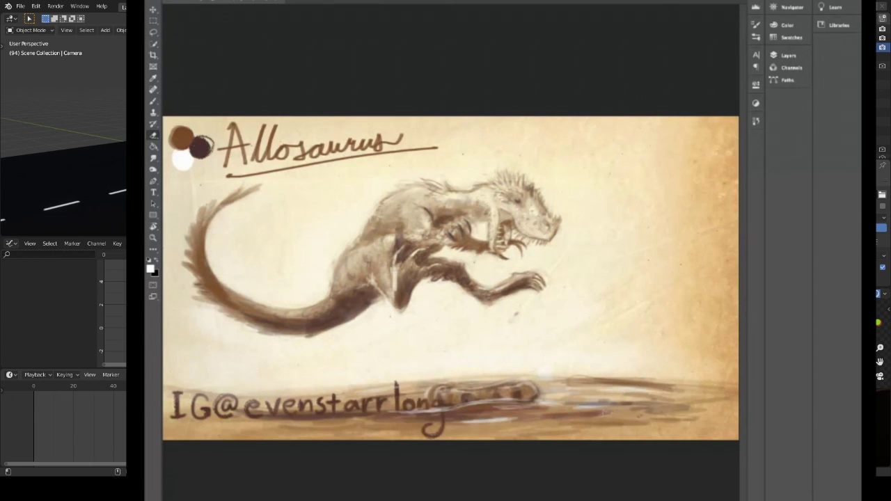
- Return to the Brush with white, choose the layer to paint on and fill in the bone on the ground
{"action": "key", "text": "i"}
{"action": "key", "text": "b"}
{"action": "left_click", "coordinate": [788, 56]}
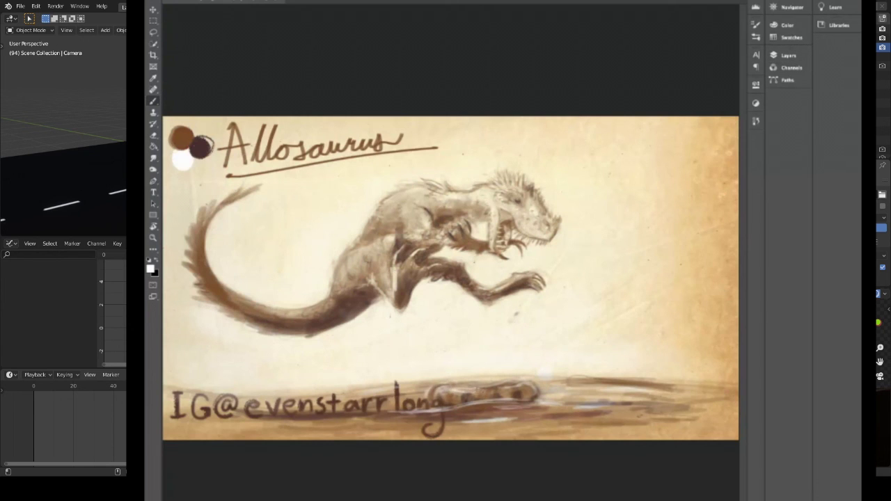
{"action": "mouse_move", "coordinate": [491, 385]}
{"action": "left_mouse_down"}
{"action": "mouse_move", "coordinate": [533, 387]}
{"action": "mouse_move", "coordinate": [432, 402]}
{"action": "mouse_move", "coordinate": [450, 402]}
{"action": "mouse_move", "coordinate": [436, 395]}
{"action": "mouse_move", "coordinate": [444, 388]}
{"action": "mouse_move", "coordinate": [455, 397]}
{"action": "mouse_move", "coordinate": [523, 381]}
{"action": "mouse_move", "coordinate": [506, 393]}
{"action": "left_mouse_up"}
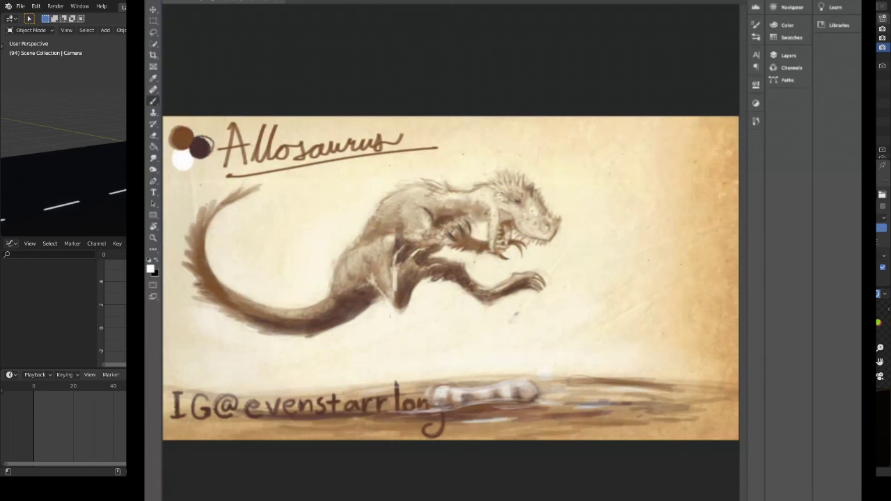
{"action": "mouse_move", "coordinate": [440, 392]}
{"action": "left_mouse_down"}
{"action": "mouse_move", "coordinate": [431, 401]}
{"action": "mouse_move", "coordinate": [449, 385]}
{"action": "mouse_move", "coordinate": [443, 402]}
{"action": "mouse_move", "coordinate": [523, 389]}
{"action": "mouse_move", "coordinate": [483, 396]}
{"action": "left_mouse_up"}
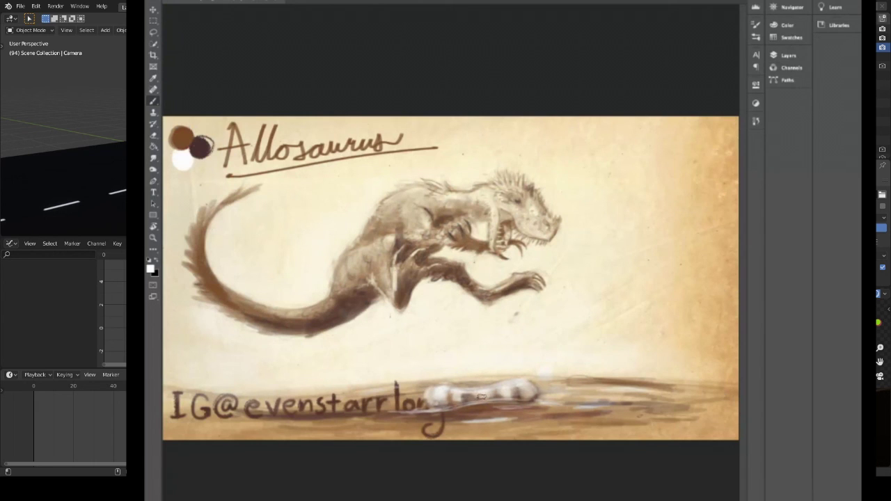
- Shade the bone's ends and underside with the brown and dark purple swatch colours
{"action": "key", "text": "i"}
{"action": "left_click", "coordinate": [189, 133]}
{"action": "key", "text": "b"}
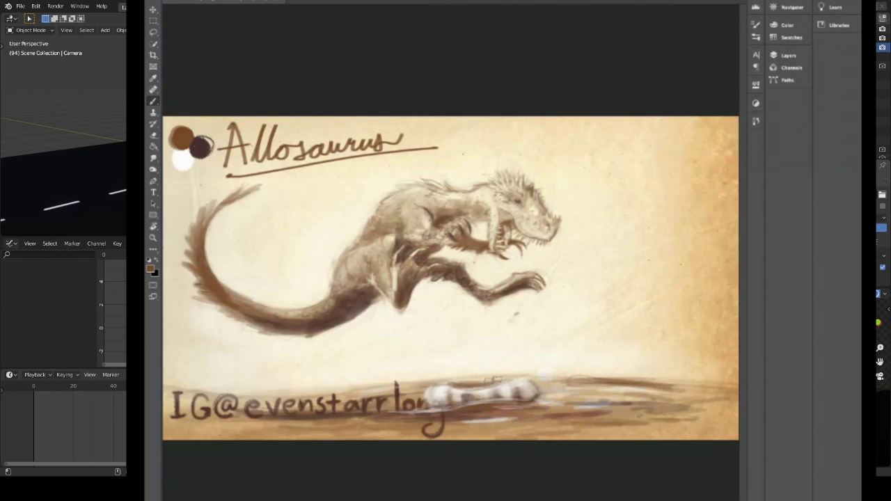
{"action": "left_click", "coordinate": [438, 392]}
{"action": "mouse_move", "coordinate": [452, 384]}
{"action": "left_mouse_down"}
{"action": "mouse_move", "coordinate": [533, 393]}
{"action": "mouse_move", "coordinate": [437, 401]}
{"action": "mouse_move", "coordinate": [455, 402]}
{"action": "left_mouse_up"}
{"action": "left_click", "coordinate": [202, 148], "text": "alt"}
{"action": "mouse_move", "coordinate": [430, 399]}
{"action": "left_mouse_down"}
{"action": "mouse_move", "coordinate": [531, 391]}
{"action": "mouse_move", "coordinate": [452, 407]}
{"action": "left_mouse_up"}
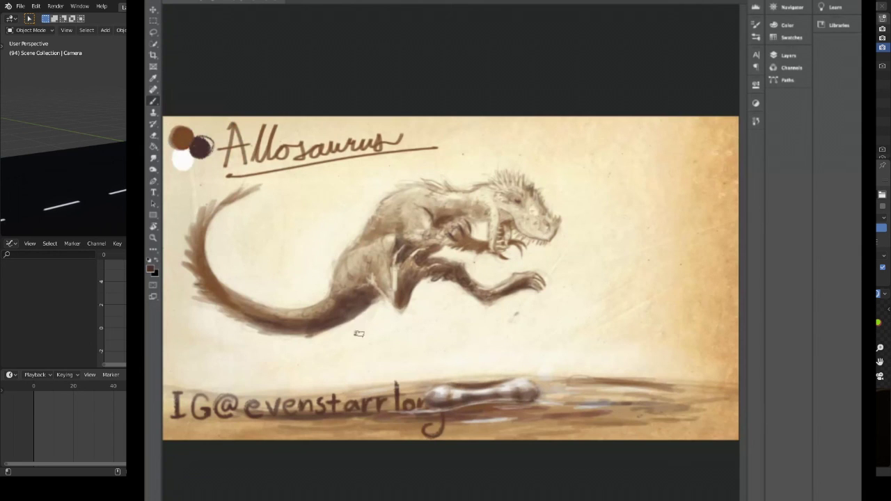
- Sample the white swatch and paint bright highlights across the bone's shaft and both ends
{"action": "left_click", "coordinate": [183, 160], "text": "alt"}
{"action": "mouse_move", "coordinate": [449, 397]}
{"action": "left_mouse_down"}
{"action": "mouse_move", "coordinate": [503, 385]}
{"action": "mouse_move", "coordinate": [452, 388]}
{"action": "mouse_move", "coordinate": [506, 385]}
{"action": "mouse_move", "coordinate": [443, 388]}
{"action": "mouse_move", "coordinate": [527, 386]}
{"action": "mouse_move", "coordinate": [463, 403]}
{"action": "mouse_move", "coordinate": [436, 394]}
{"action": "left_mouse_up"}
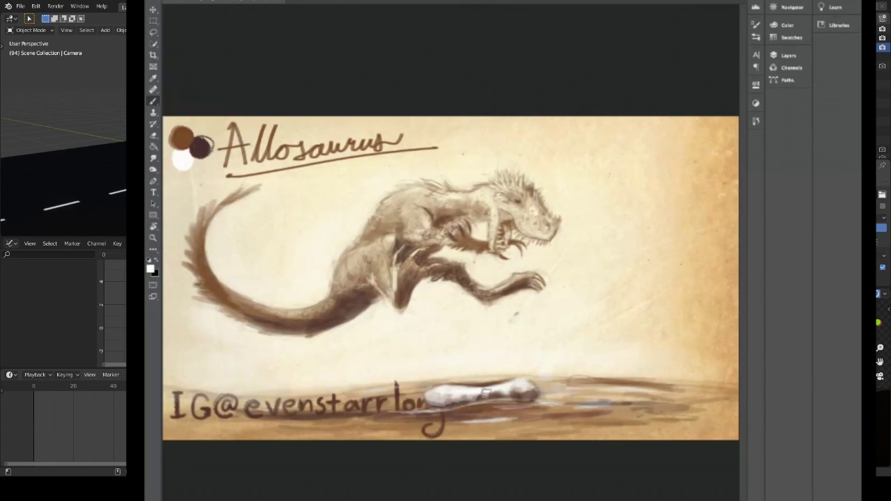
{"action": "mouse_move", "coordinate": [529, 394]}
{"action": "left_mouse_down"}
{"action": "mouse_move", "coordinate": [514, 384]}
{"action": "mouse_move", "coordinate": [528, 391]}
{"action": "mouse_move", "coordinate": [438, 399]}
{"action": "mouse_move", "coordinate": [438, 387]}
{"action": "mouse_move", "coordinate": [435, 394]}
{"action": "mouse_move", "coordinate": [526, 384]}
{"action": "mouse_move", "coordinate": [502, 390]}
{"action": "left_mouse_up"}
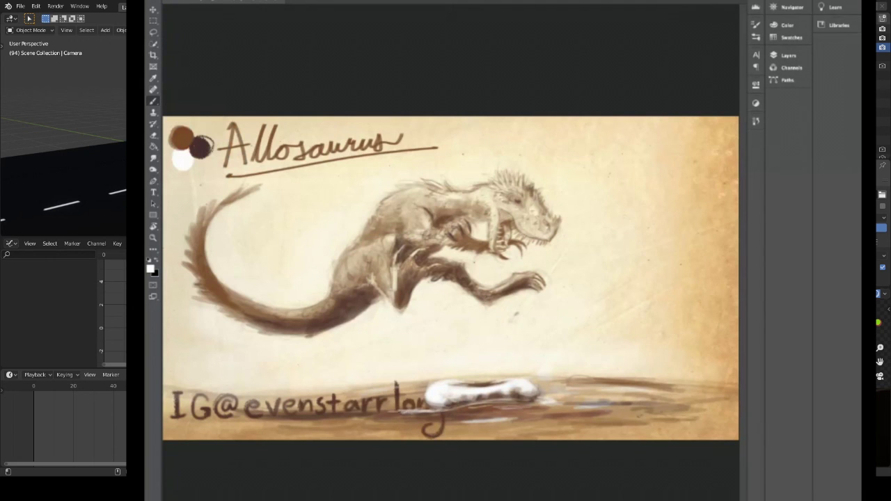
- Sample the brown swatch, then soften the ground strokes and the bone with a large Eraser
{"action": "left_click", "coordinate": [182, 137], "text": "alt"}
{"action": "key", "text": "e"}
{"action": "mouse_move", "coordinate": [178, 404]}
{"action": "left_mouse_down"}
{"action": "mouse_move", "coordinate": [477, 417]}
{"action": "mouse_move", "coordinate": [724, 398]}
{"action": "mouse_move", "coordinate": [588, 382]}
{"action": "mouse_move", "coordinate": [647, 386]}
{"action": "mouse_move", "coordinate": [685, 377]}
{"action": "mouse_move", "coordinate": [432, 381]}
{"action": "mouse_move", "coordinate": [634, 403]}
{"action": "mouse_move", "coordinate": [574, 427]}
{"action": "mouse_move", "coordinate": [599, 420]}
{"action": "mouse_move", "coordinate": [474, 390]}
{"action": "mouse_move", "coordinate": [488, 387]}
{"action": "mouse_move", "coordinate": [436, 386]}
{"action": "mouse_move", "coordinate": [556, 403]}
{"action": "mouse_move", "coordinate": [550, 408]}
{"action": "mouse_move", "coordinate": [571, 422]}
{"action": "mouse_move", "coordinate": [606, 426]}
{"action": "left_mouse_up"}
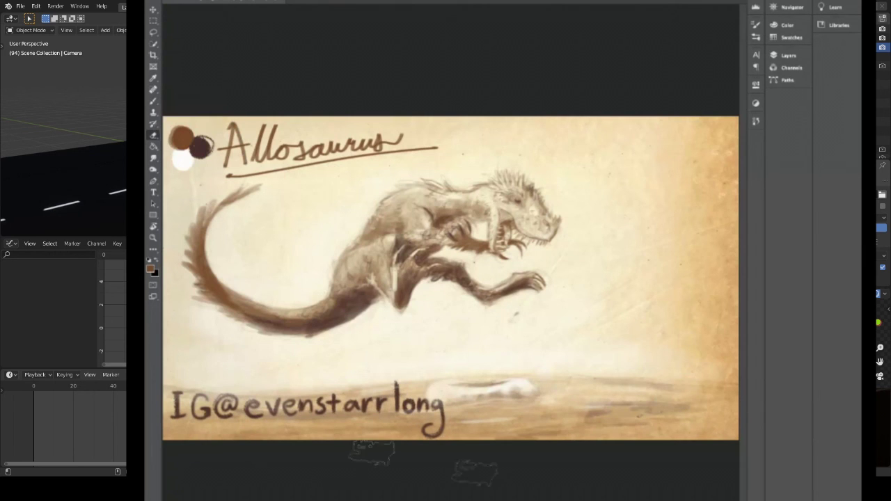
- Paint brown and dark shadow strokes on the ground beneath the bone and behind the lettering, and darken the bone's upper edge
{"action": "key", "text": "i"}
{"action": "left_click", "coordinate": [195, 129]}
{"action": "key", "text": "b"}
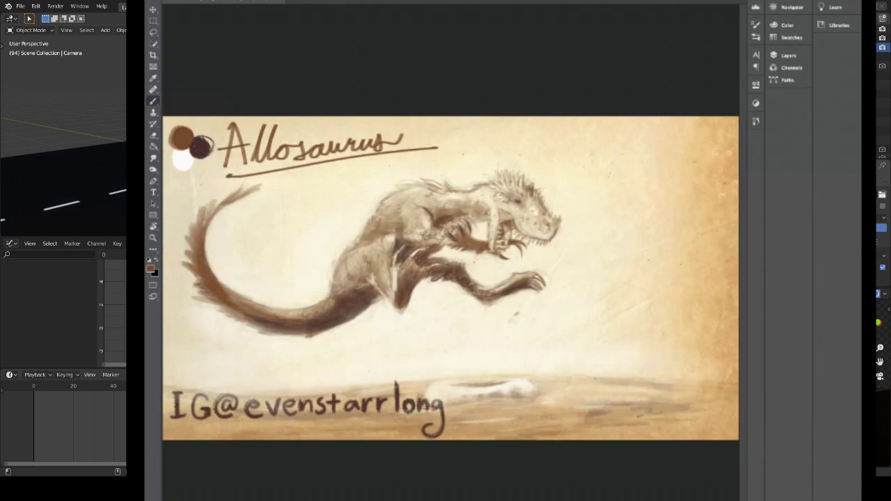
{"action": "left_click_drag", "start_coordinate": [387, 408], "coordinate": [508, 401]}
{"action": "mouse_move", "coordinate": [446, 410]}
{"action": "left_mouse_down"}
{"action": "mouse_move", "coordinate": [577, 395]}
{"action": "mouse_move", "coordinate": [613, 403]}
{"action": "mouse_move", "coordinate": [444, 406]}
{"action": "left_mouse_up"}
{"action": "mouse_move", "coordinate": [502, 411]}
{"action": "left_mouse_down"}
{"action": "mouse_move", "coordinate": [291, 409]}
{"action": "mouse_move", "coordinate": [390, 403]}
{"action": "mouse_move", "coordinate": [239, 419]}
{"action": "left_mouse_up"}
{"action": "mouse_move", "coordinate": [342, 413]}
{"action": "left_mouse_down"}
{"action": "mouse_move", "coordinate": [426, 419]}
{"action": "mouse_move", "coordinate": [342, 420]}
{"action": "left_mouse_up"}
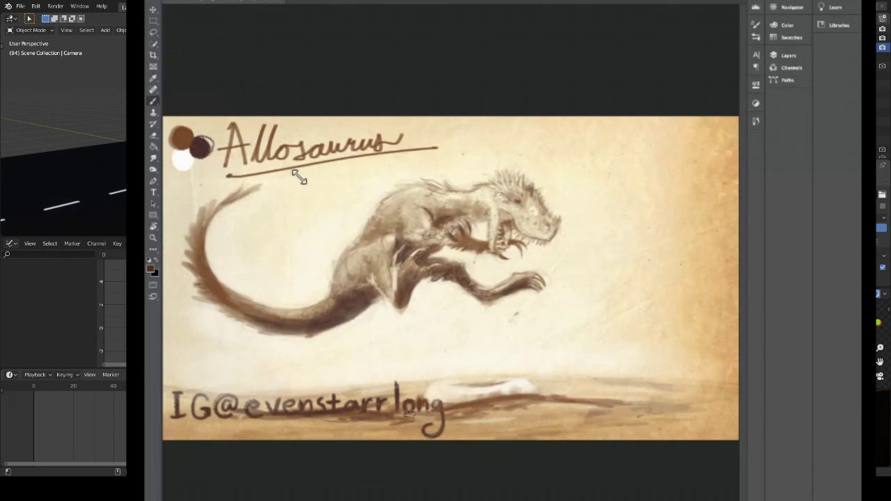
{"action": "mouse_move", "coordinate": [530, 401]}
{"action": "left_mouse_down"}
{"action": "mouse_move", "coordinate": [578, 399]}
{"action": "mouse_move", "coordinate": [417, 405]}
{"action": "left_mouse_up"}
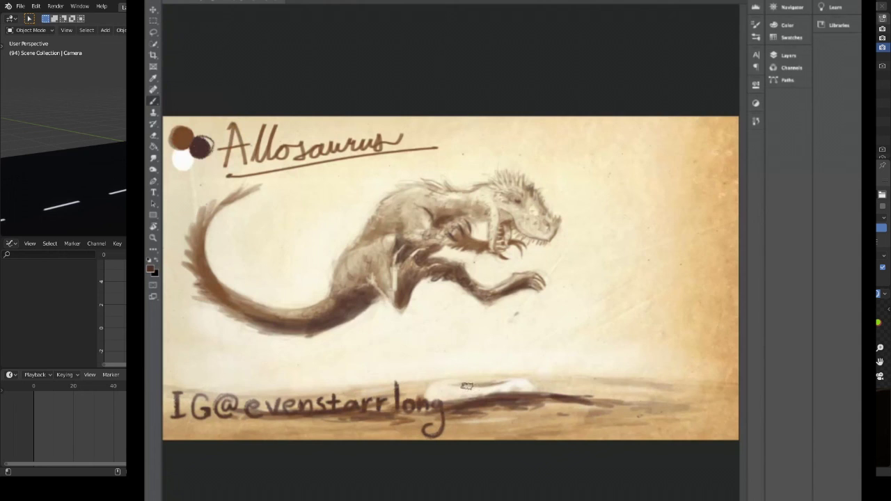
{"action": "mouse_move", "coordinate": [469, 387]}
{"action": "left_mouse_down"}
{"action": "mouse_move", "coordinate": [499, 384]}
{"action": "mouse_move", "coordinate": [446, 388]}
{"action": "mouse_move", "coordinate": [500, 387]}
{"action": "left_mouse_up"}
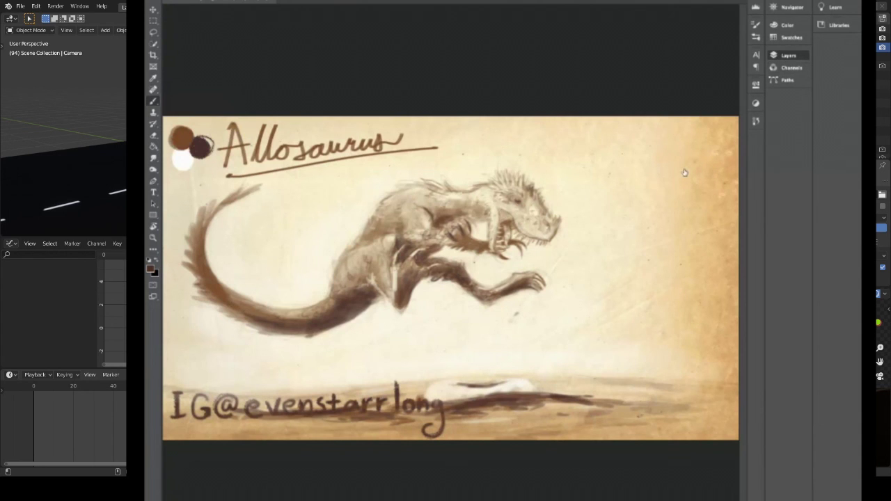
- Select the Instagram handle lettering, paint it white with the sampled swatch colour and clear the selection
{"action": "key", "text": "ctrl+h"}
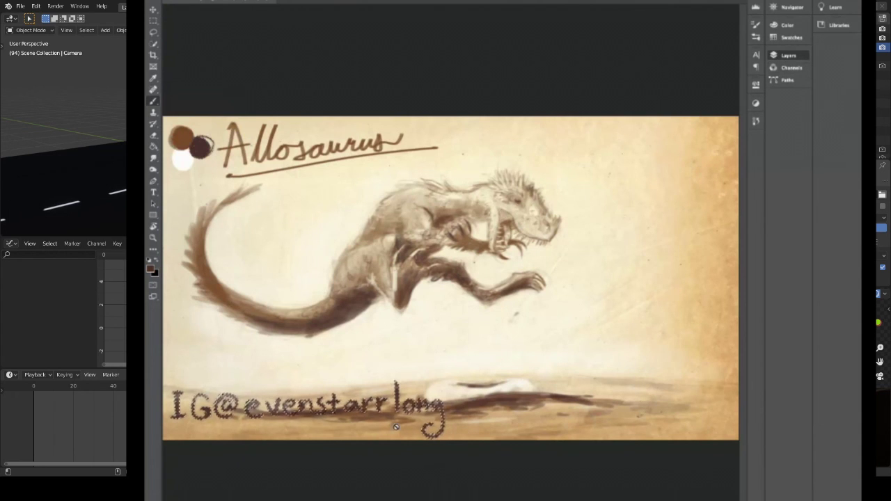
{"action": "left_click", "coordinate": [182, 161], "text": "alt"}
{"action": "left_click_drag", "start_coordinate": [441, 352], "coordinate": [418, 376]}
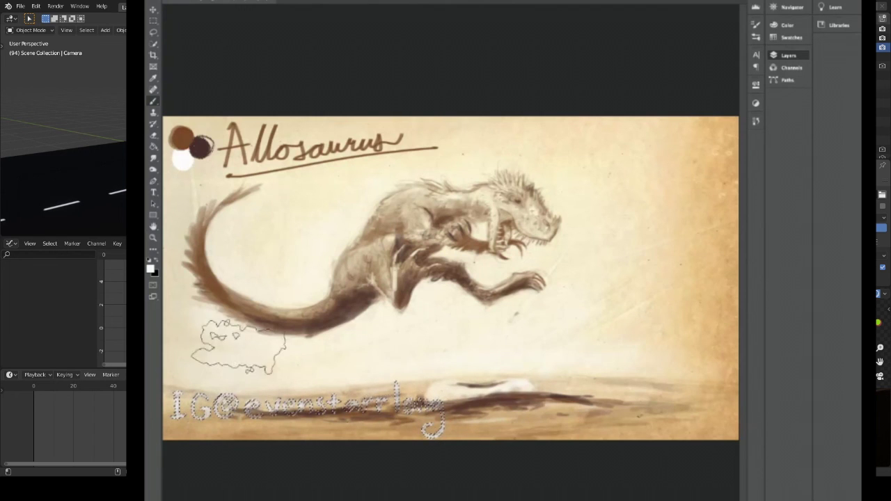
{"action": "key", "text": "ctrl+d"}
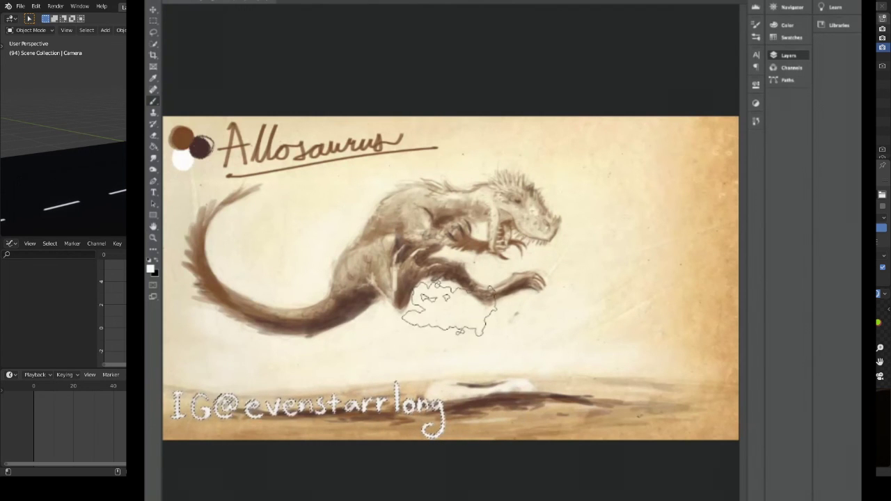
{"action": "key", "text": "ctrl+d"}
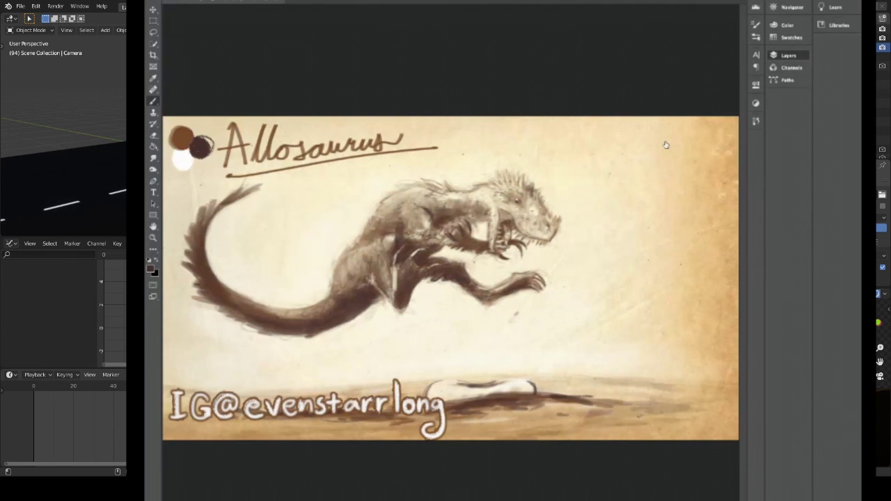
{"action": "left_click_drag", "start_coordinate": [775, 58], "coordinate": [686, 75]}
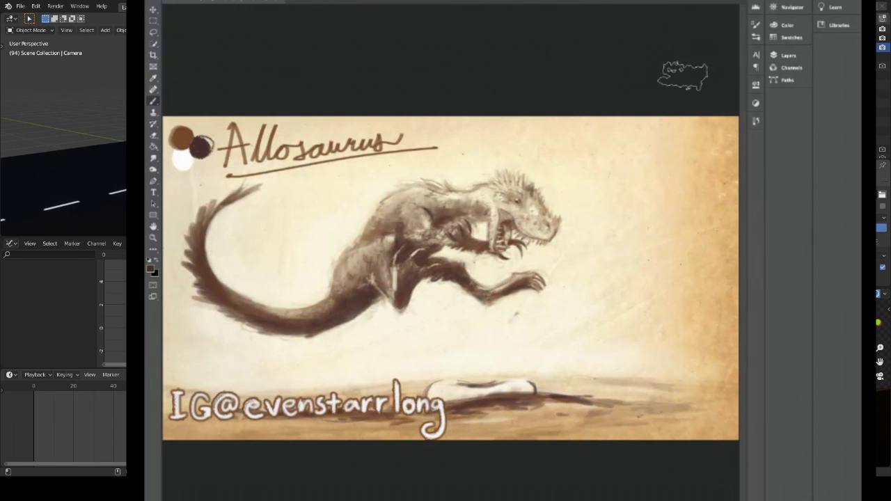